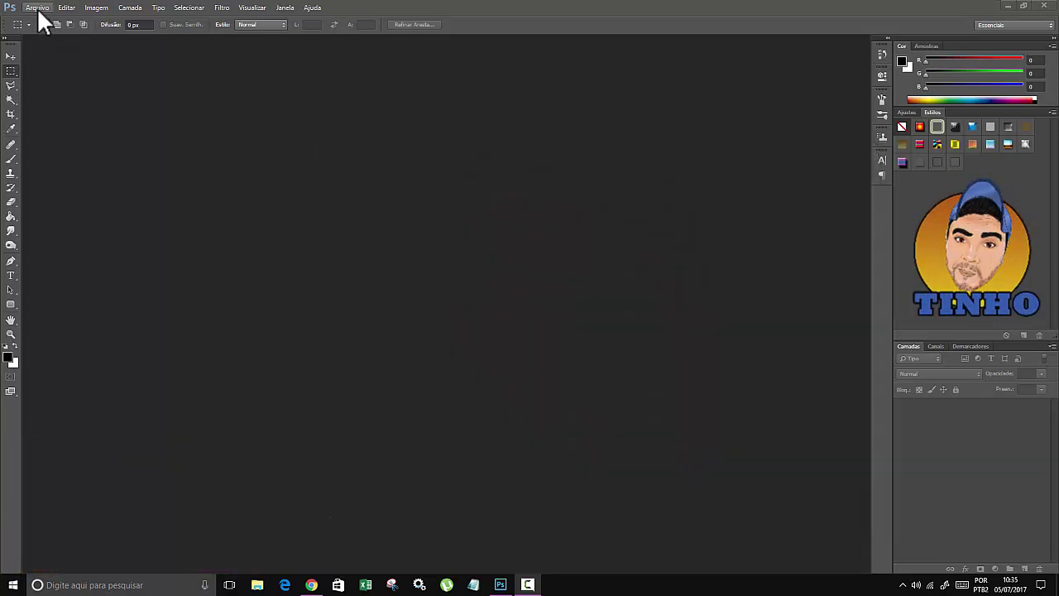
- Open image009-5.jpg from the Desktop, keeping it without a colour profile
click(38, 9)
click(53, 31)
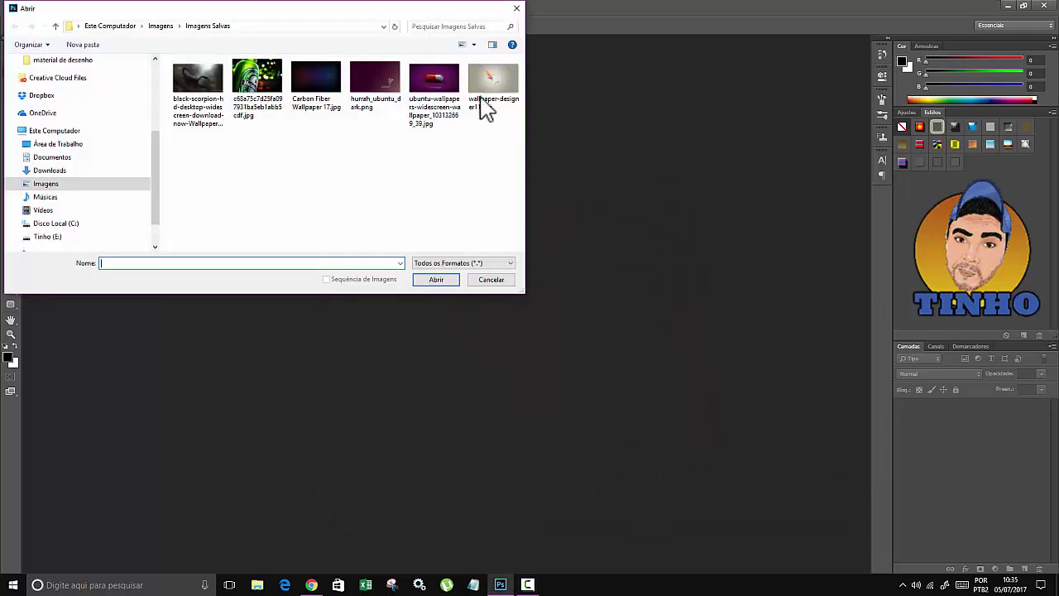
click(62, 147)
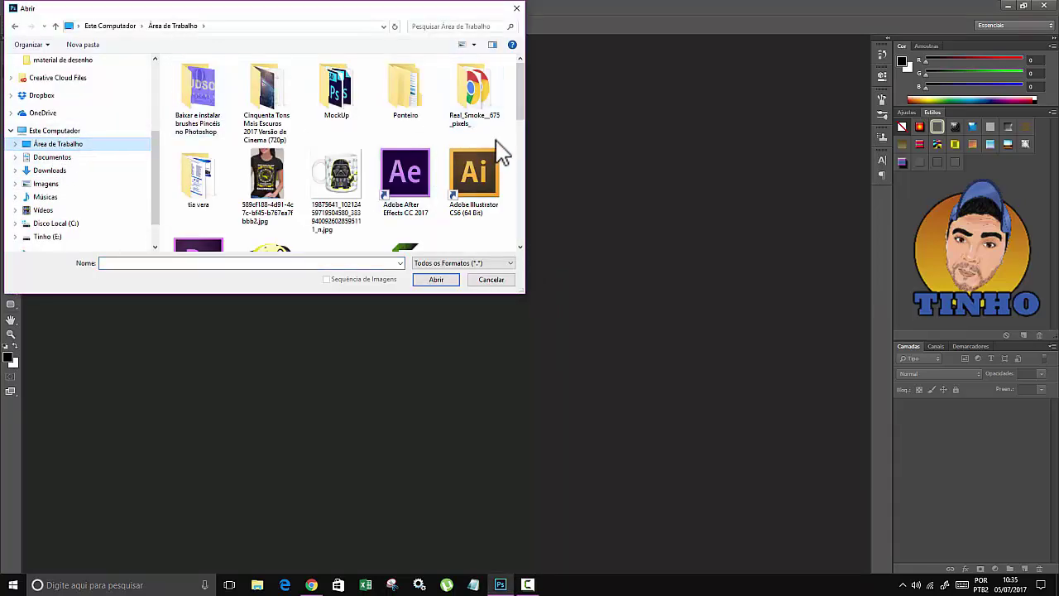
drag(520, 114, 516, 177)
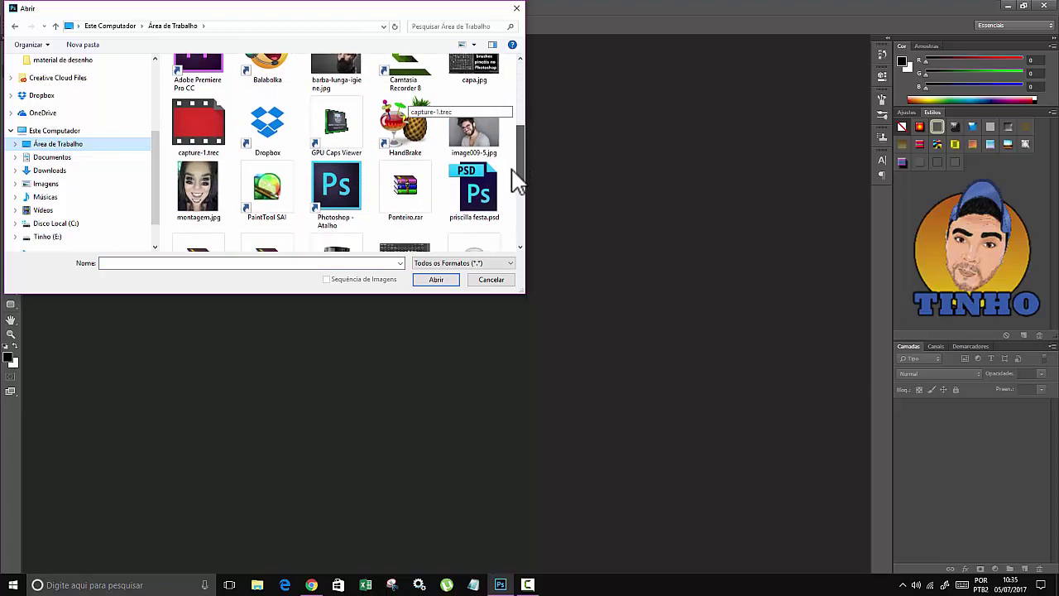
click(451, 123)
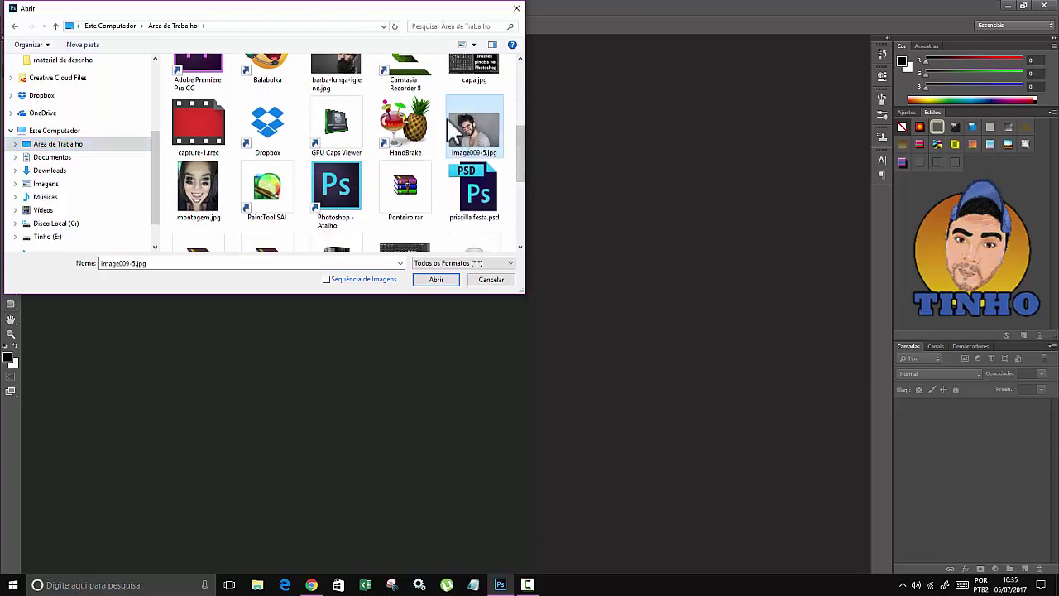
click(442, 280)
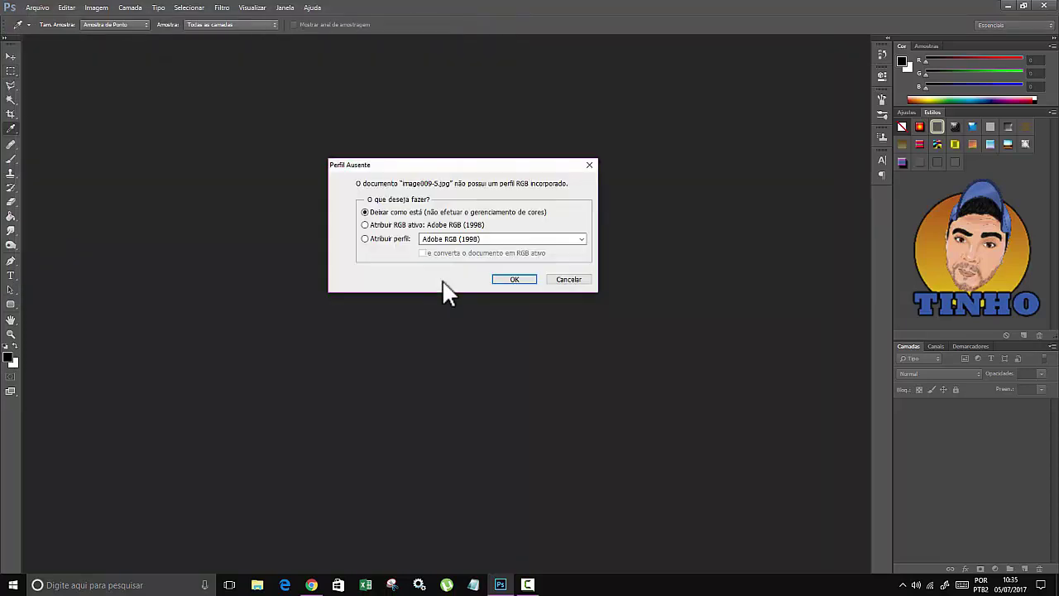
click(504, 279)
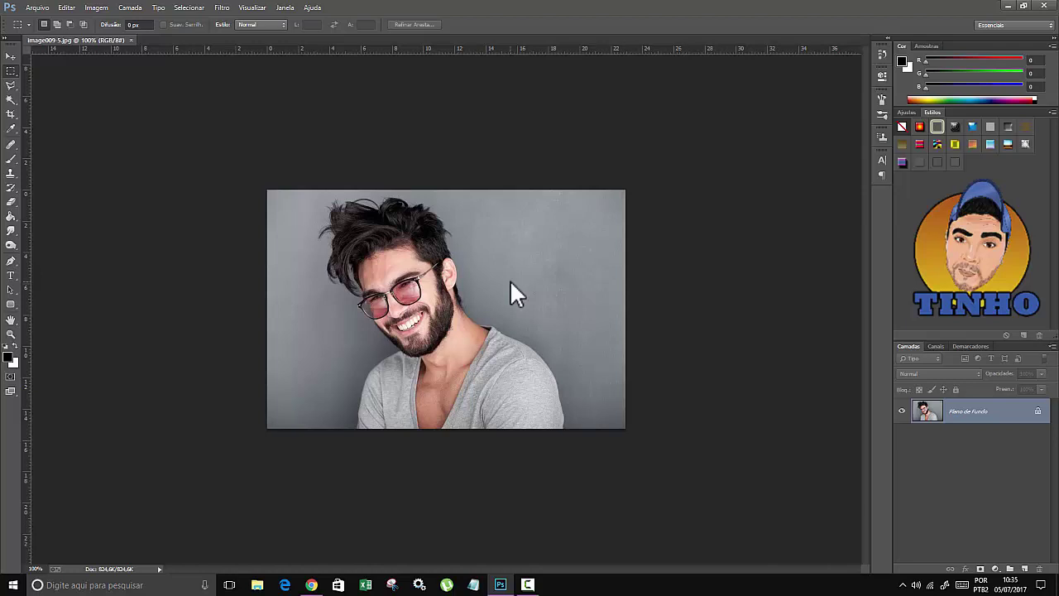
- Zoom in and start a Pen path at the jawline, curving along the beard edge
scroll(446, 302, up, 1)
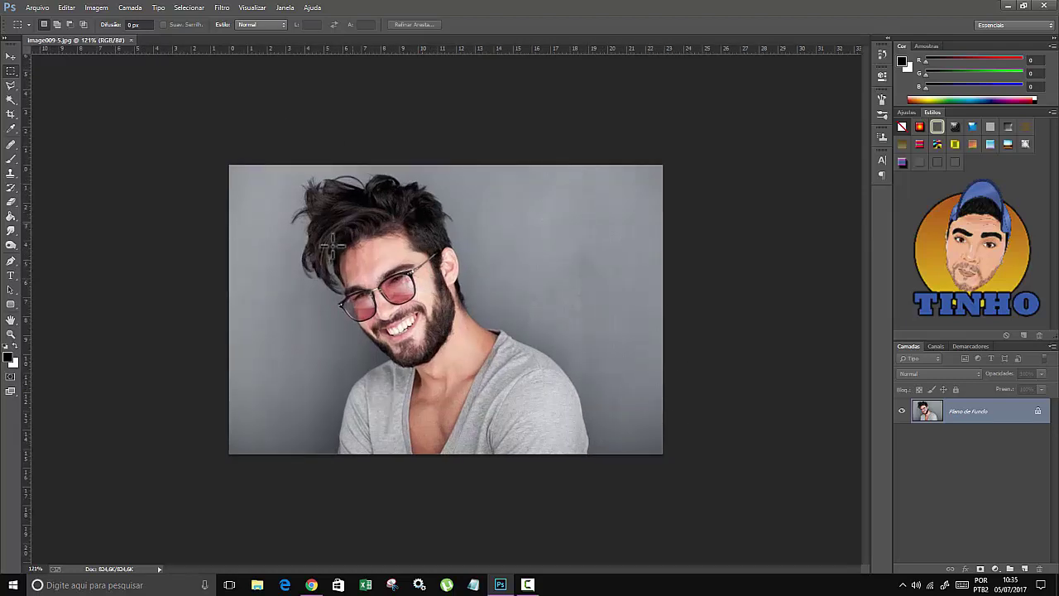
scroll(381, 283, up, 1)
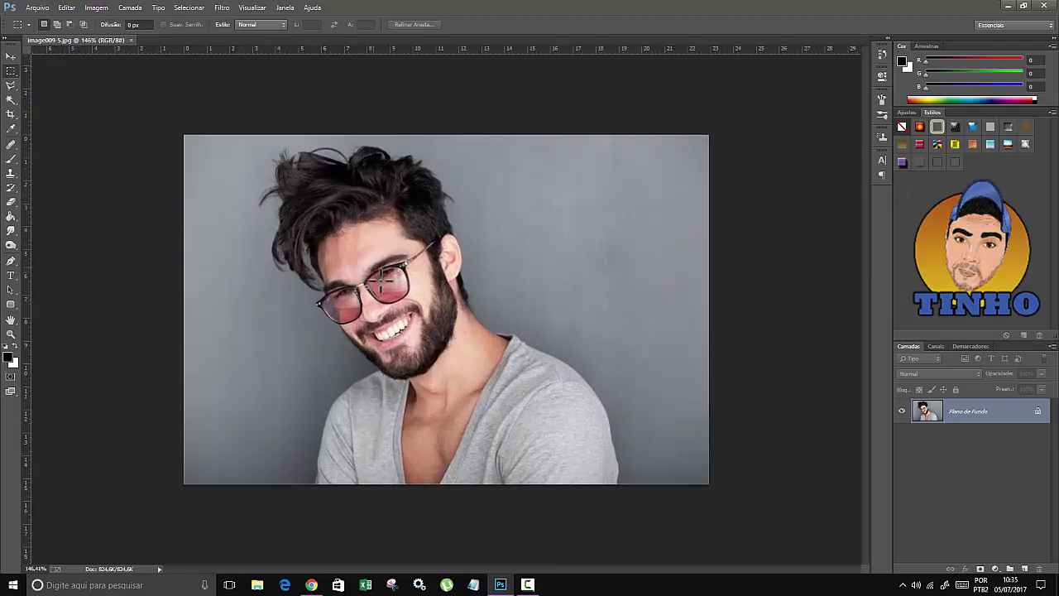
click(10, 262)
scroll(497, 341, up, 1)
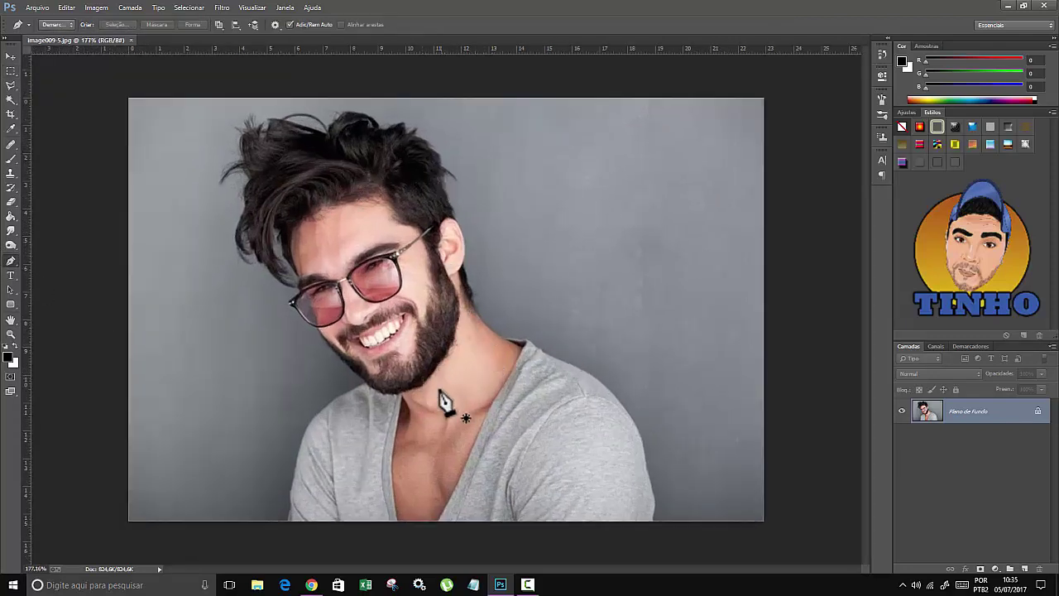
scroll(441, 390, up, 1)
scroll(437, 395, up, 1)
scroll(431, 399, up, 1)
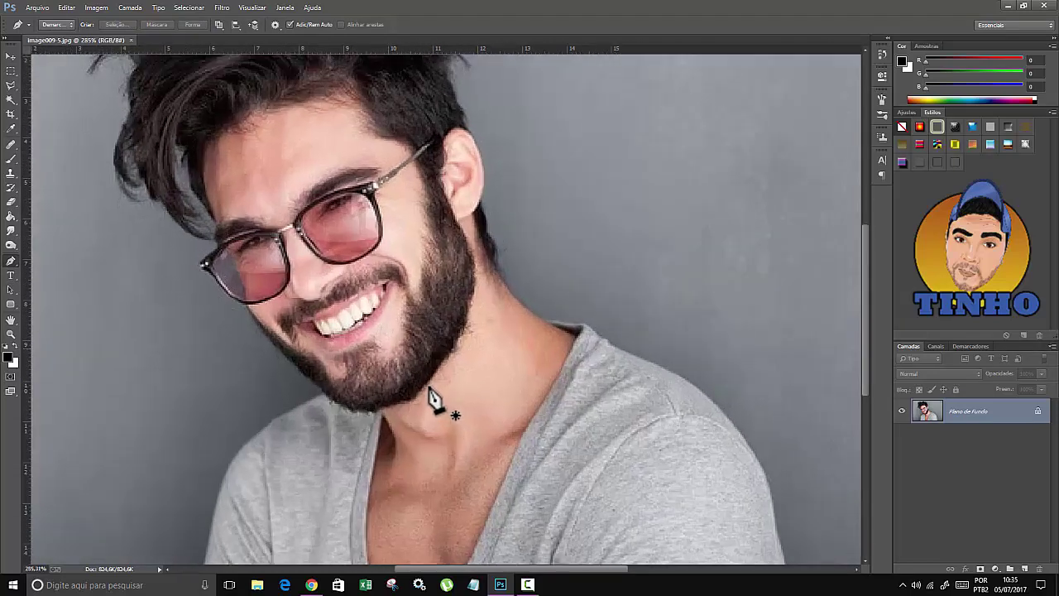
click(419, 393)
drag(464, 325, 466, 322)
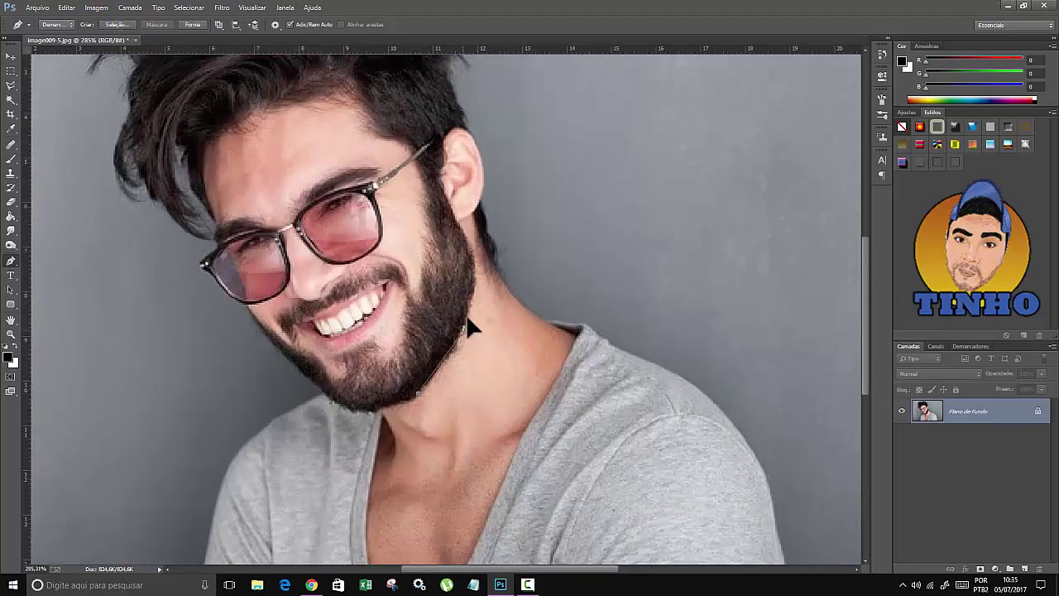
drag(477, 263, 489, 233)
- Extend the path up the neck past the ear and across the top of the hair
drag(866, 311, 866, 291)
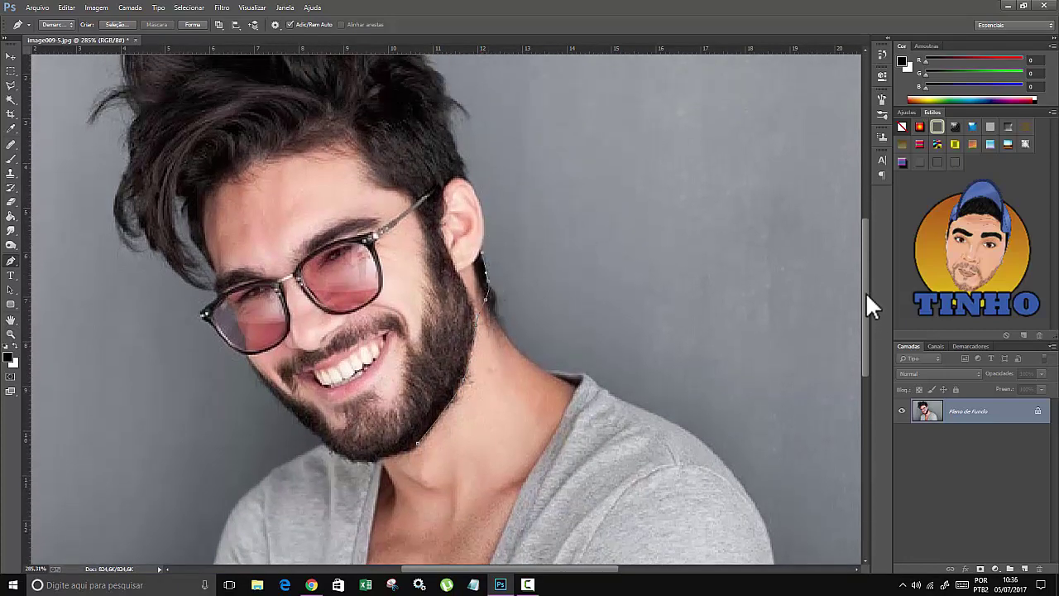
click(483, 263)
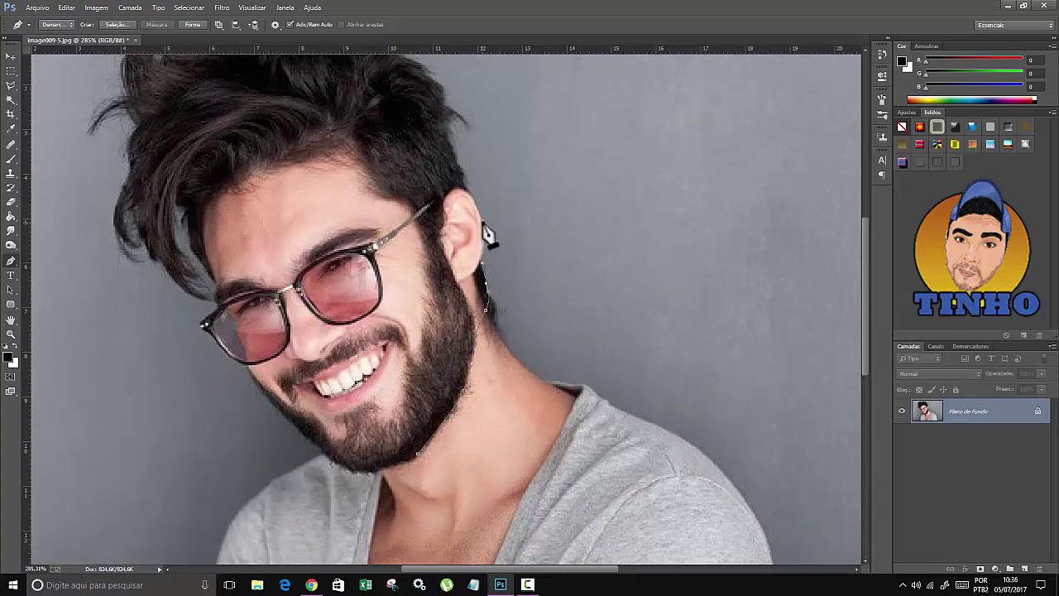
drag(481, 218, 471, 199)
drag(866, 288, 864, 263)
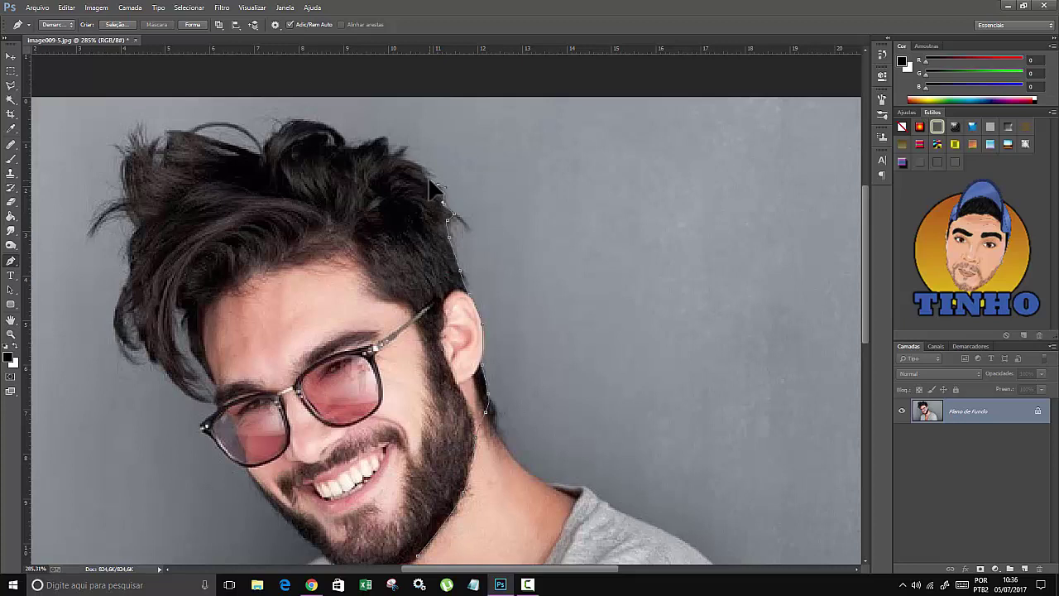
click(409, 162)
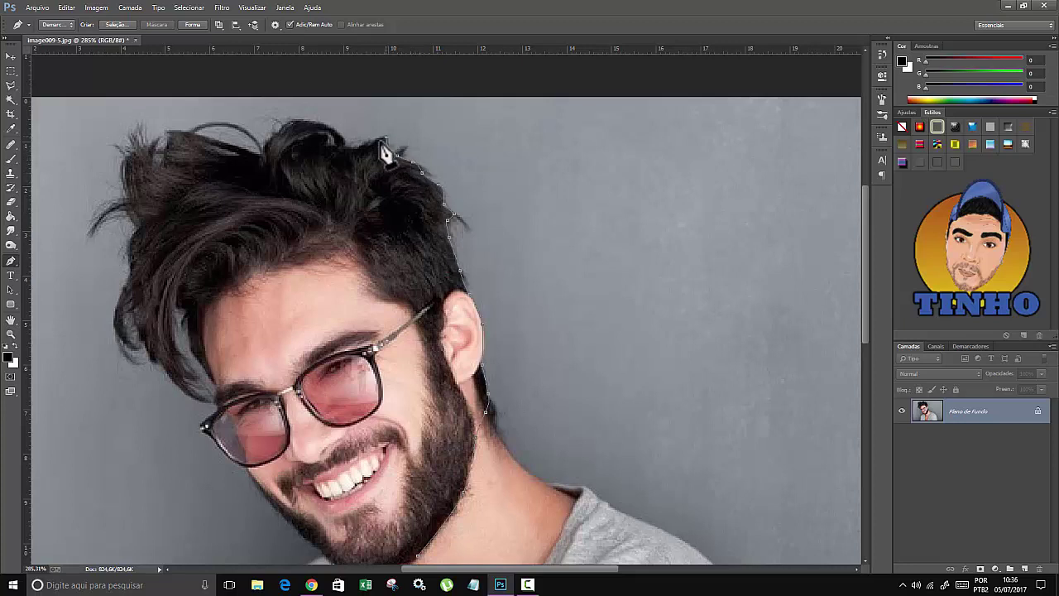
click(364, 147)
click(346, 147)
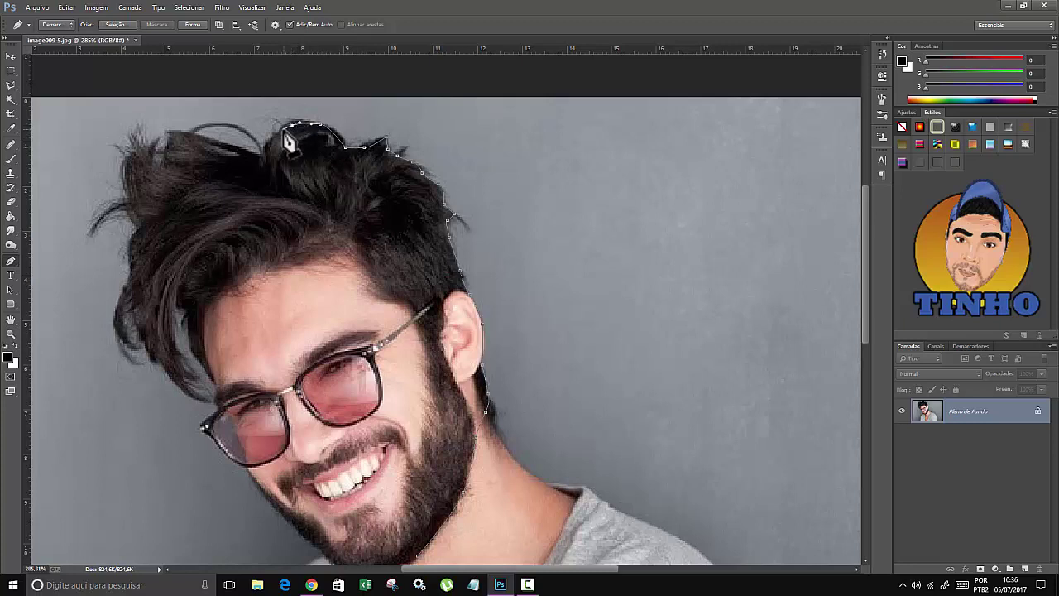
- Trace the path down the left hair edge to the glasses hinge
click(265, 151)
click(202, 134)
click(167, 130)
click(156, 154)
click(129, 192)
click(130, 265)
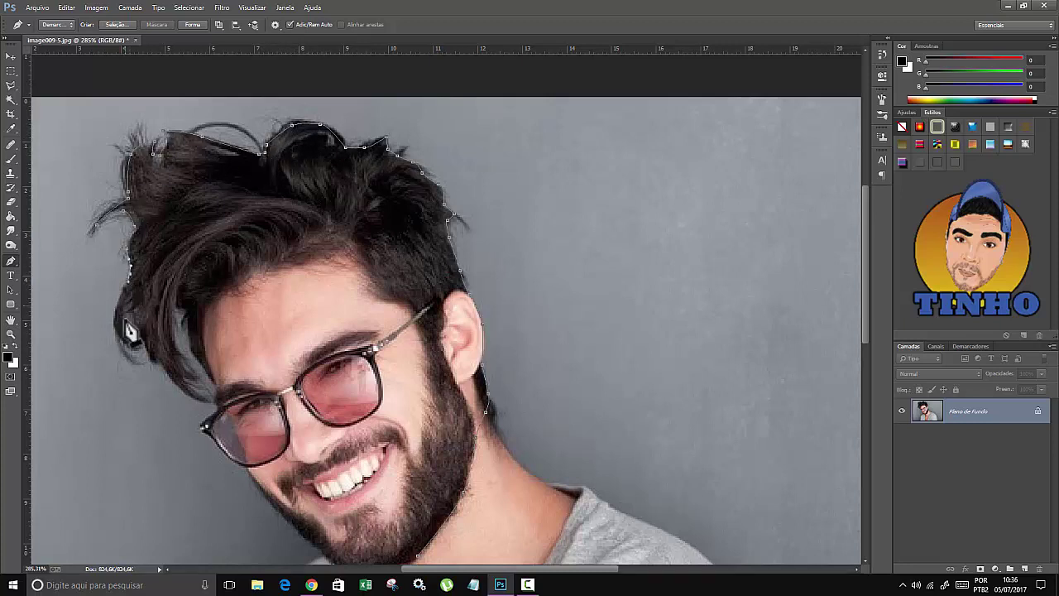
click(132, 354)
click(180, 311)
click(190, 355)
click(209, 383)
click(206, 429)
scroll(206, 429, up, 2)
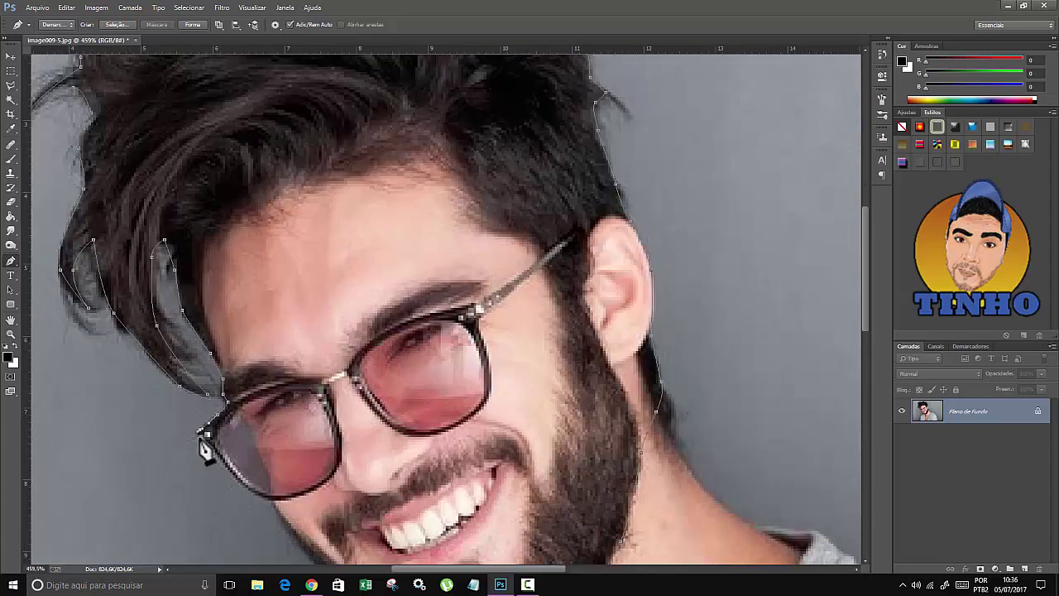
scroll(206, 446, down, 2)
scroll(307, 355, down, 2)
scroll(400, 428, down, 2)
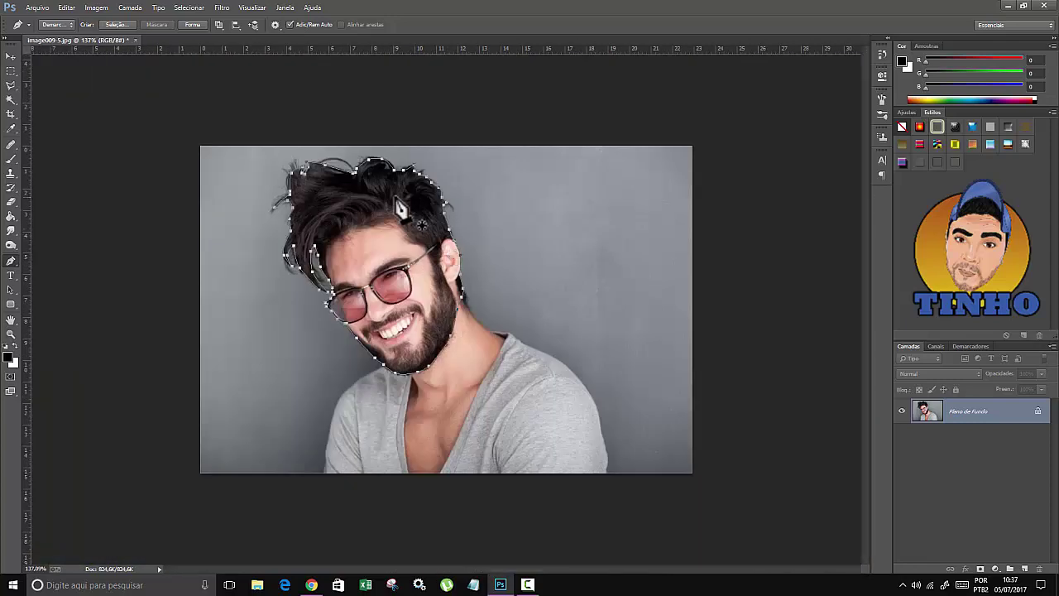
scroll(400, 210, up, 1)
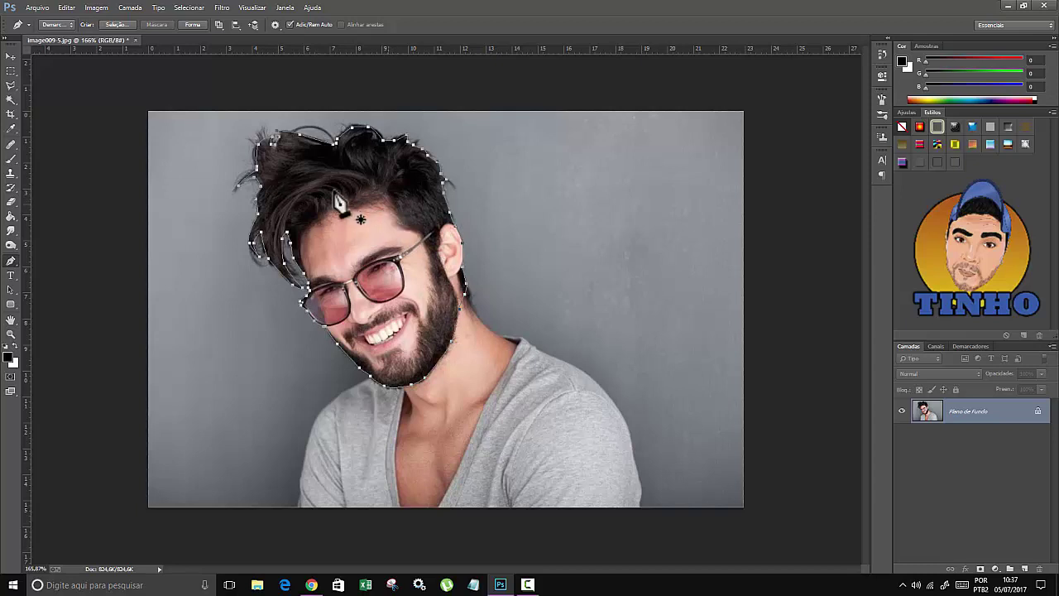
- Convert the head path to a 0.5-pixel feathered selection and copy it onto Camada 1
right_click(346, 191)
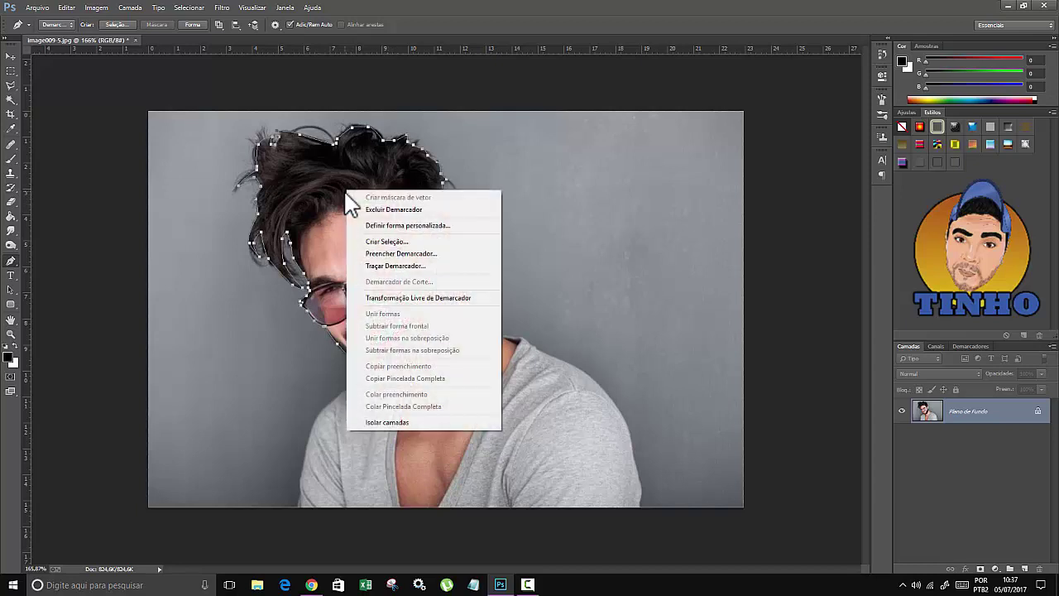
click(384, 245)
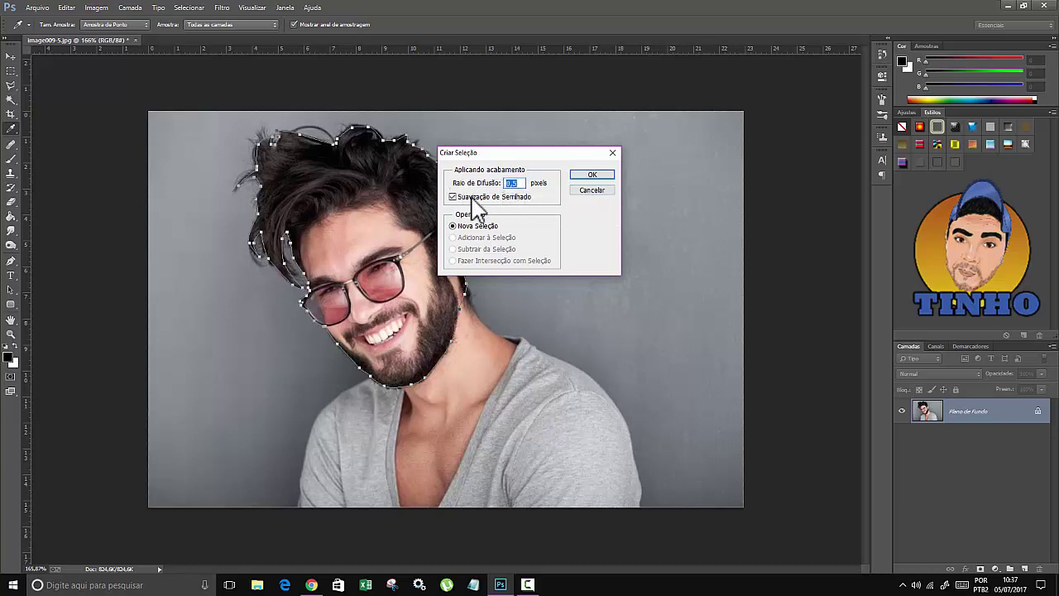
click(603, 175)
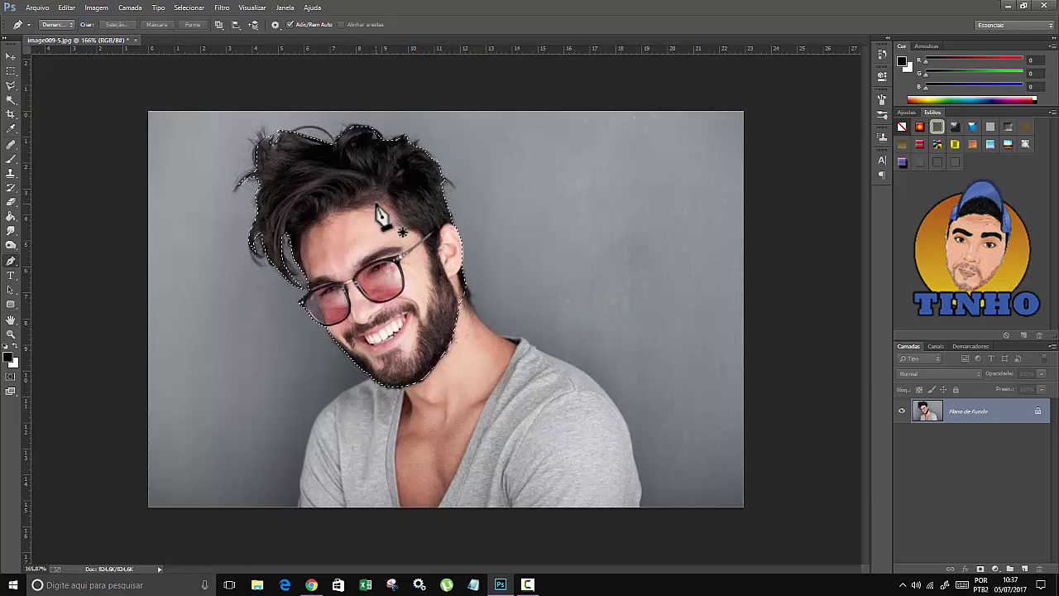
key(ctrl+j)
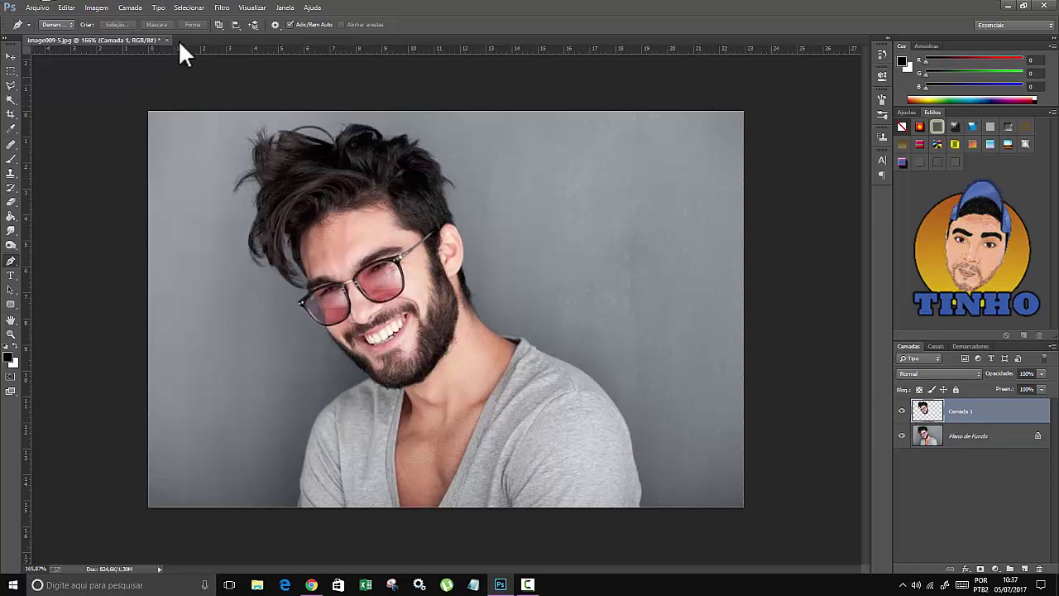
click(37, 7)
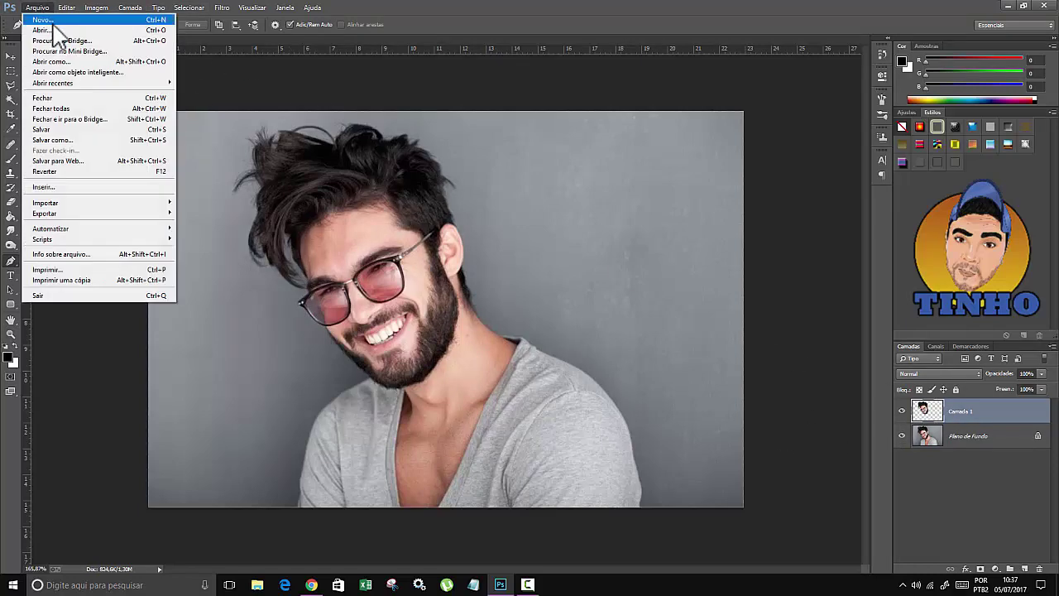
- Create a white 1920 × 1080 pixel document, Sem Título-1
click(40, 29)
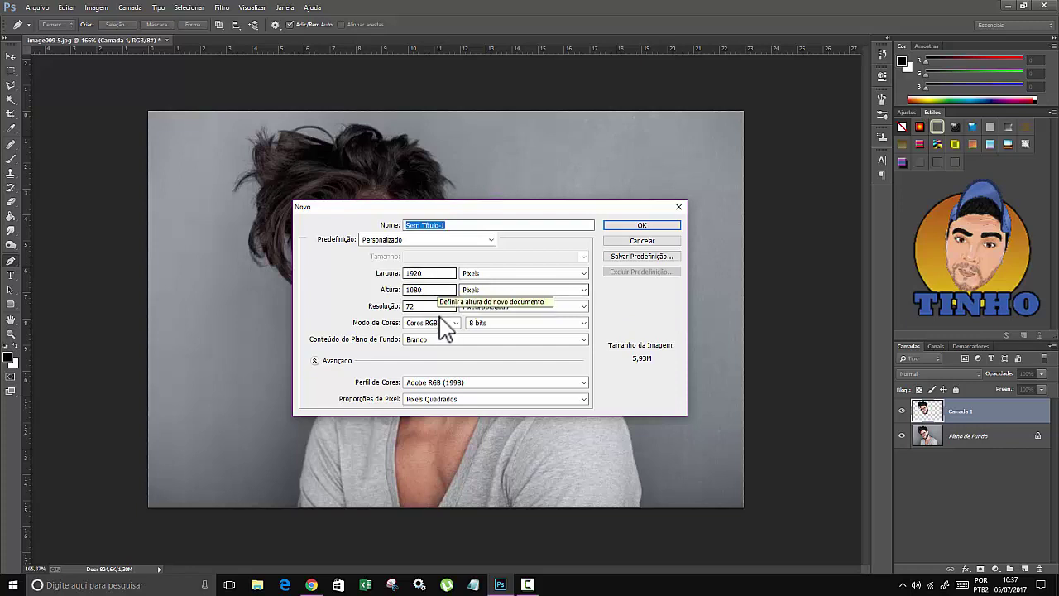
click(425, 305)
text(300)
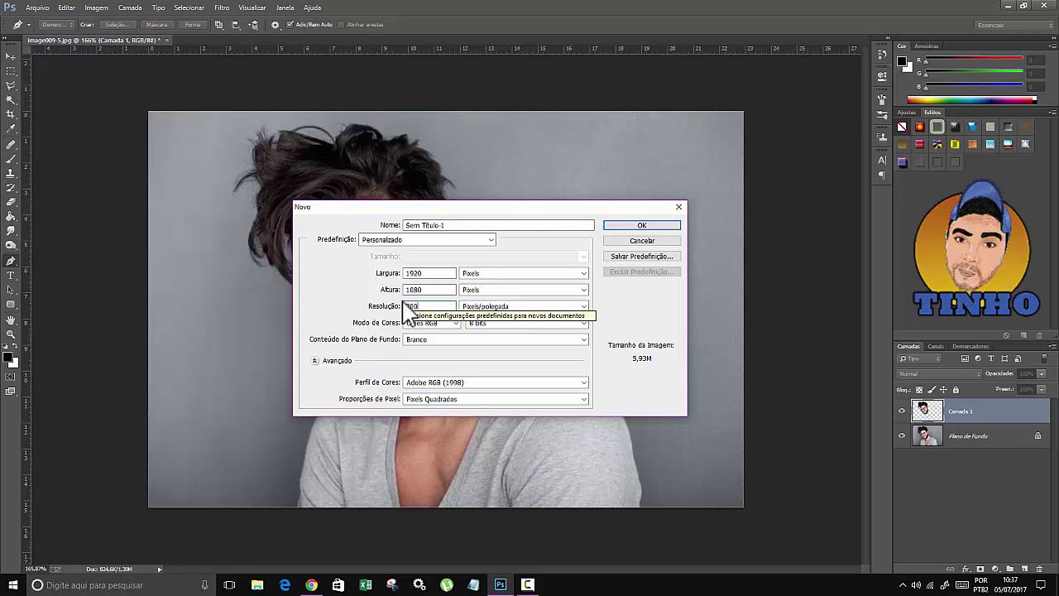
click(644, 225)
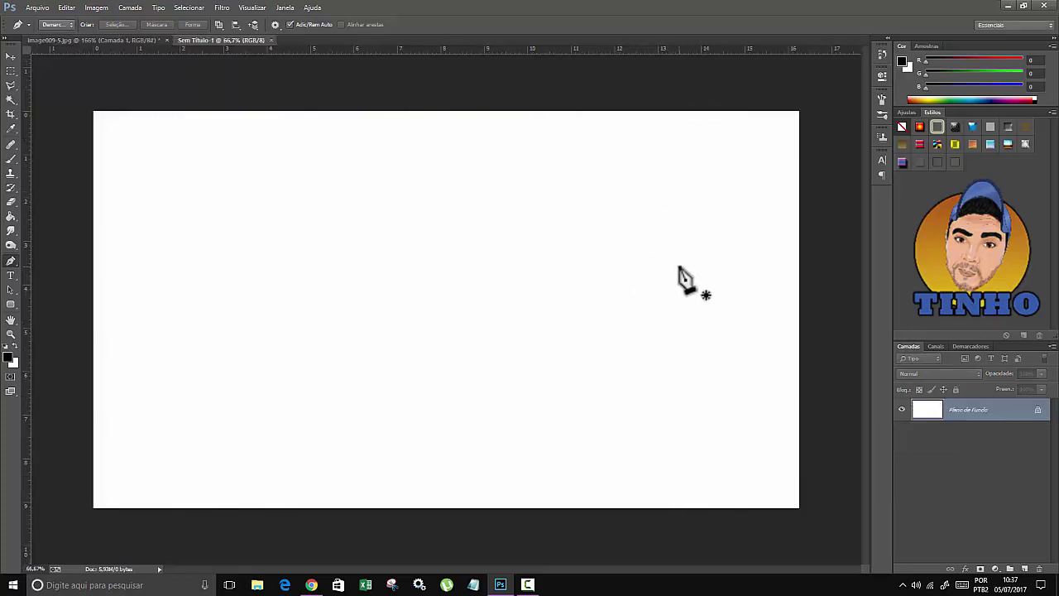
- Drag the cut-out head layer from the man's photo into Sem Título-1
click(144, 40)
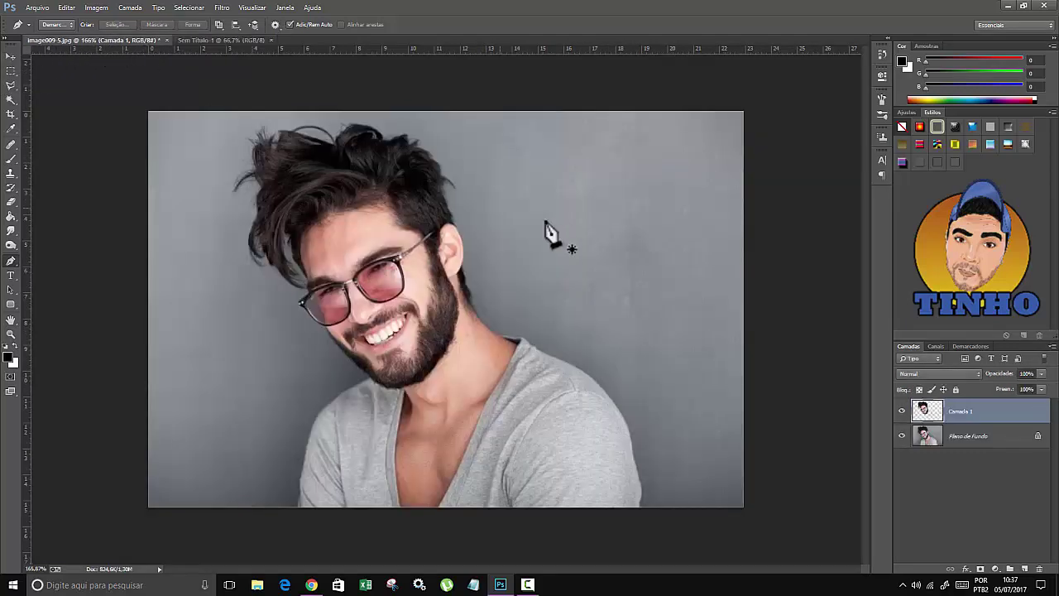
click(10, 58)
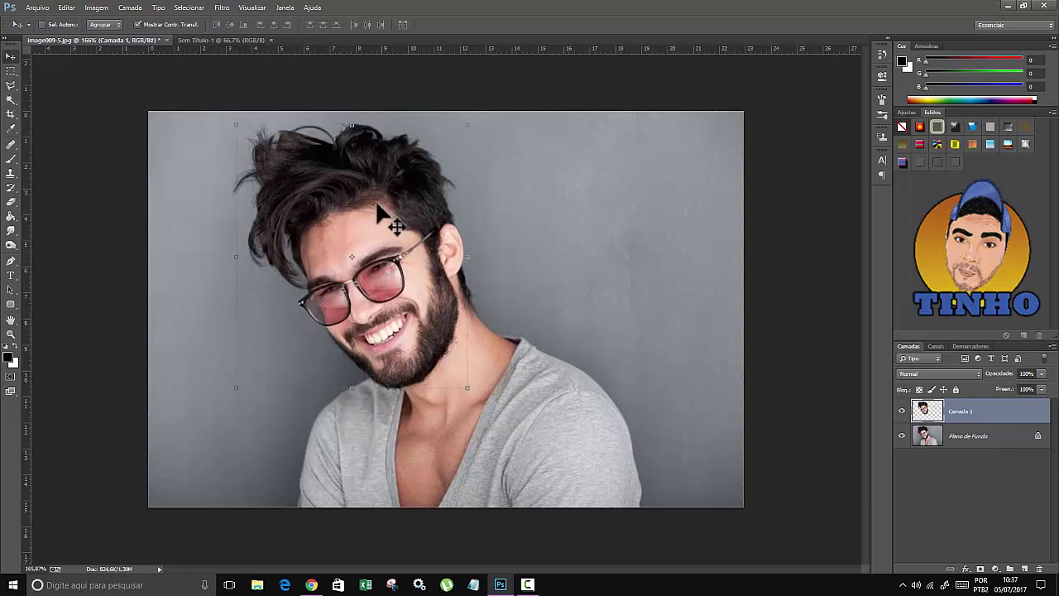
mouse_move(335, 213)
mouse_down()
mouse_move(235, 48)
mouse_move(322, 164)
mouse_up()
drag(472, 282, 471, 282)
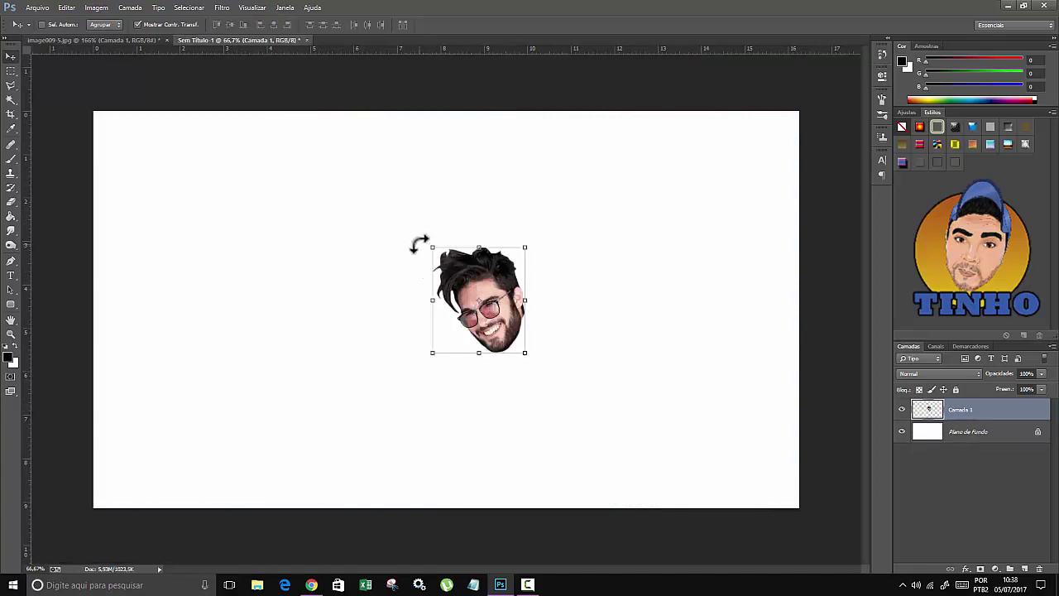
- Scale the head up to about 304% and position it slightly right of centre
drag(426, 244, 291, 149)
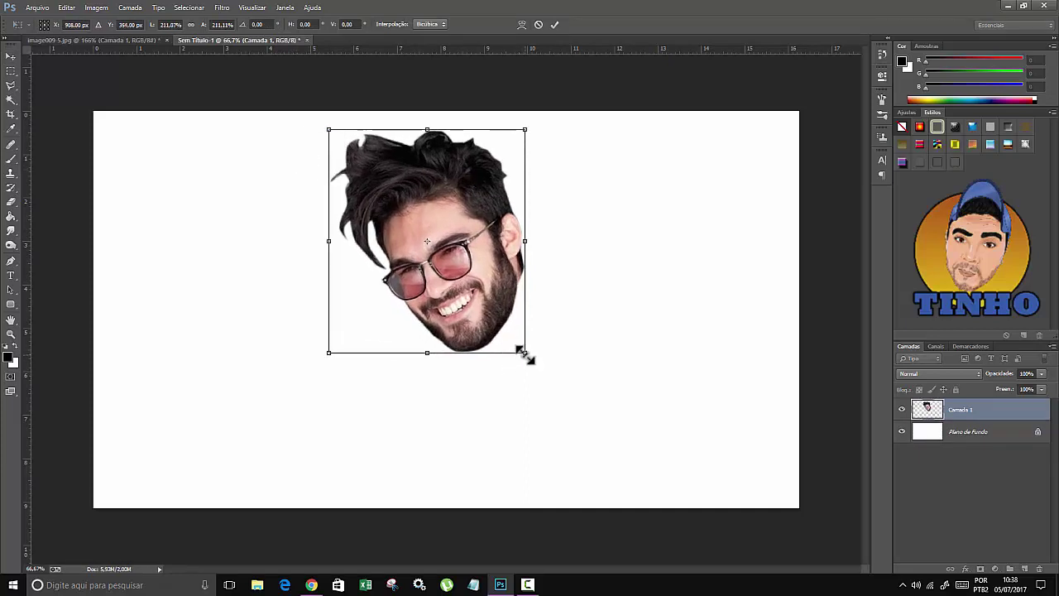
drag(523, 354, 611, 451)
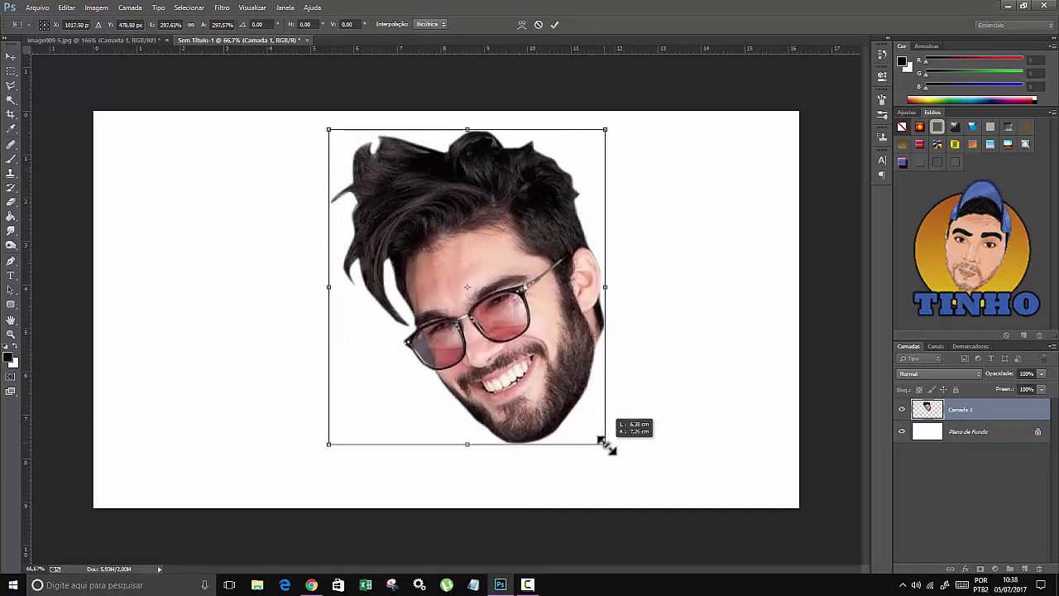
drag(539, 327, 551, 331)
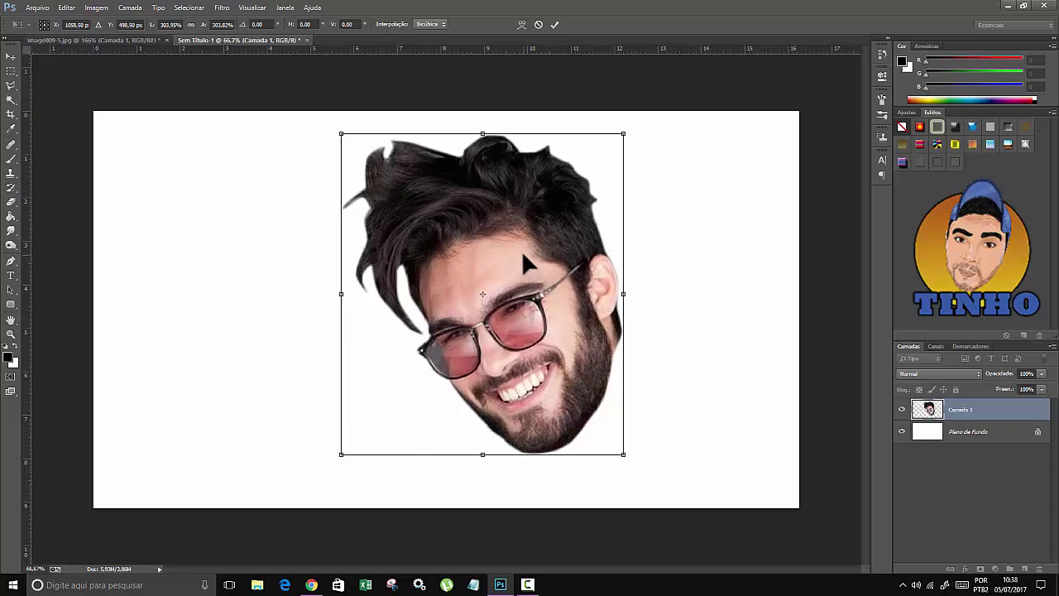
key(Return)
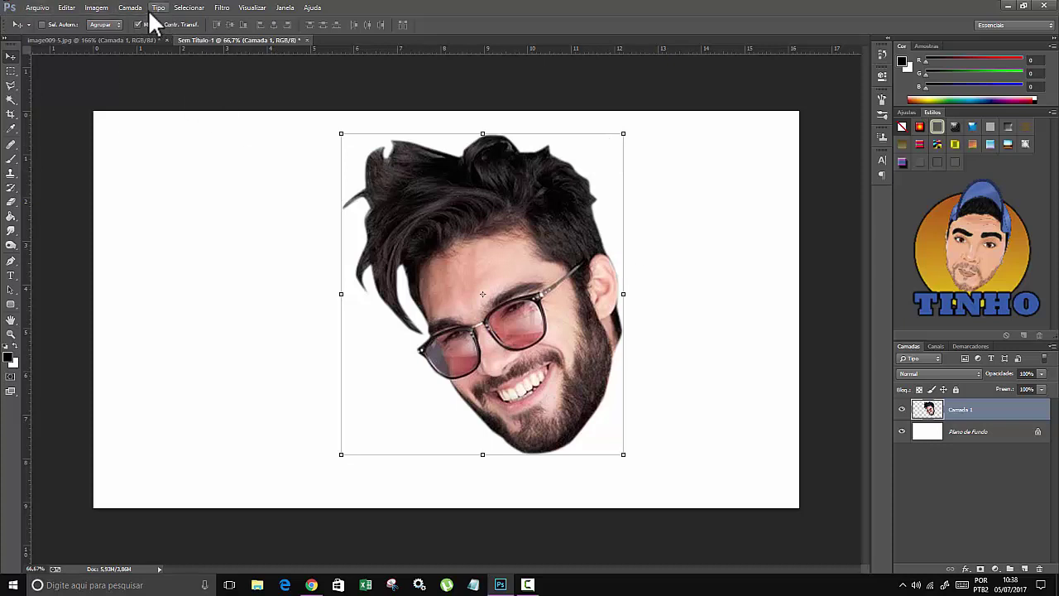
- Apply a Threshold at level 151 to the head on Camada 1
click(107, 10)
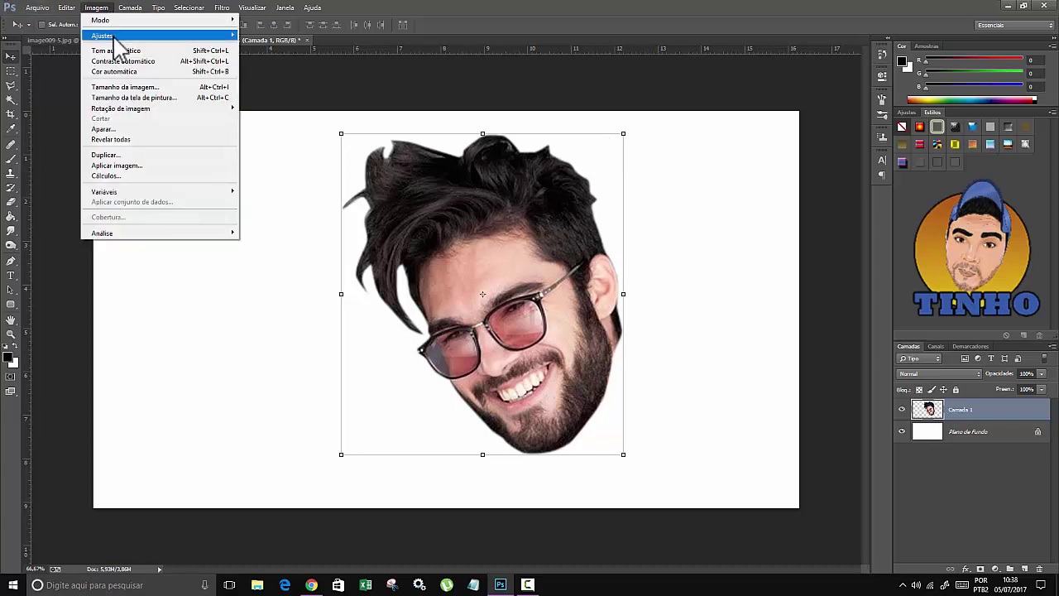
mouse_move(157, 36)
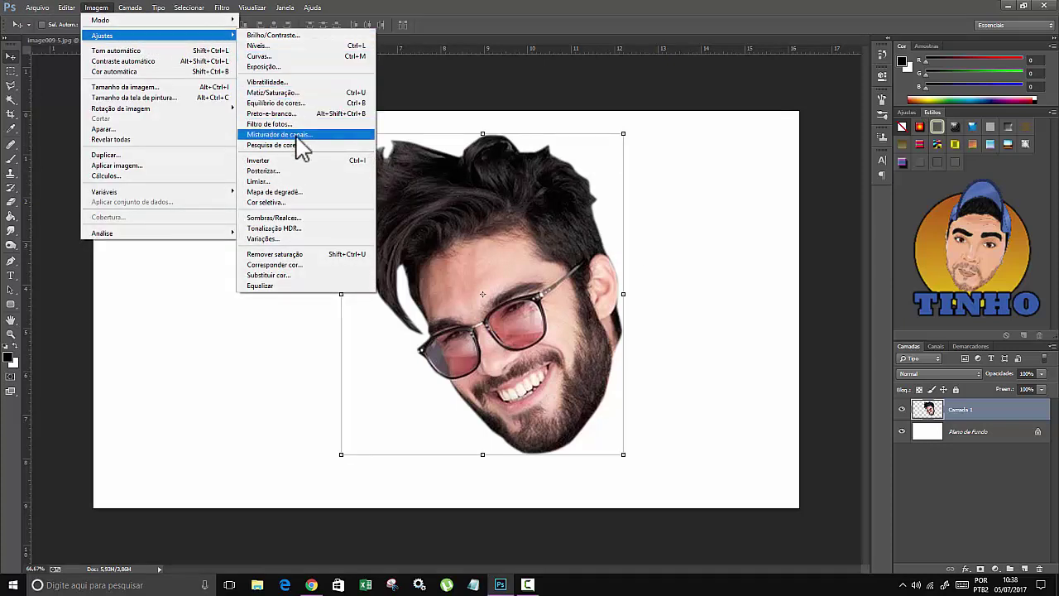
click(296, 182)
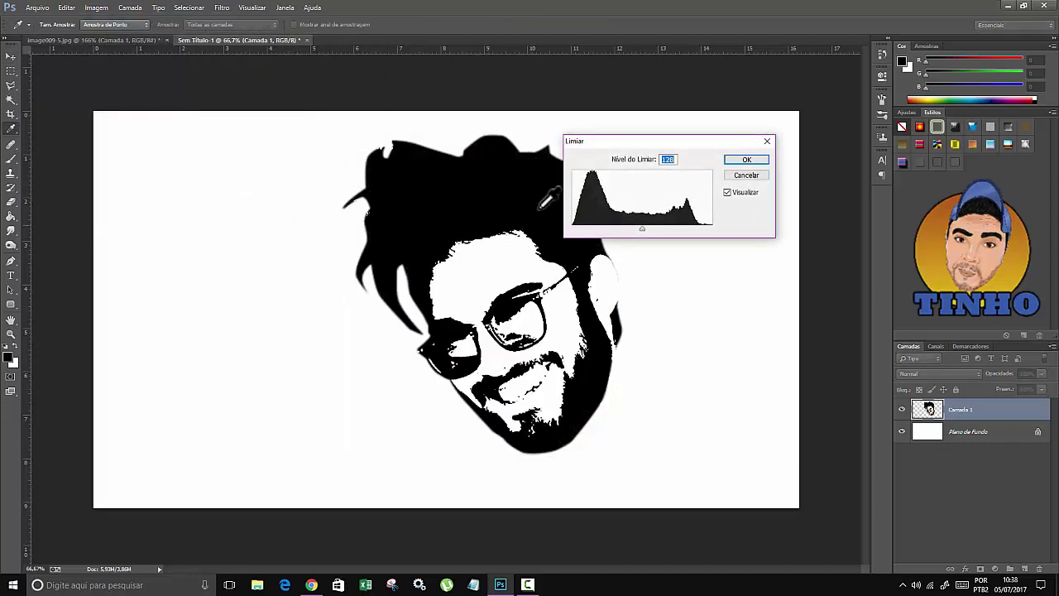
drag(684, 143, 247, 147)
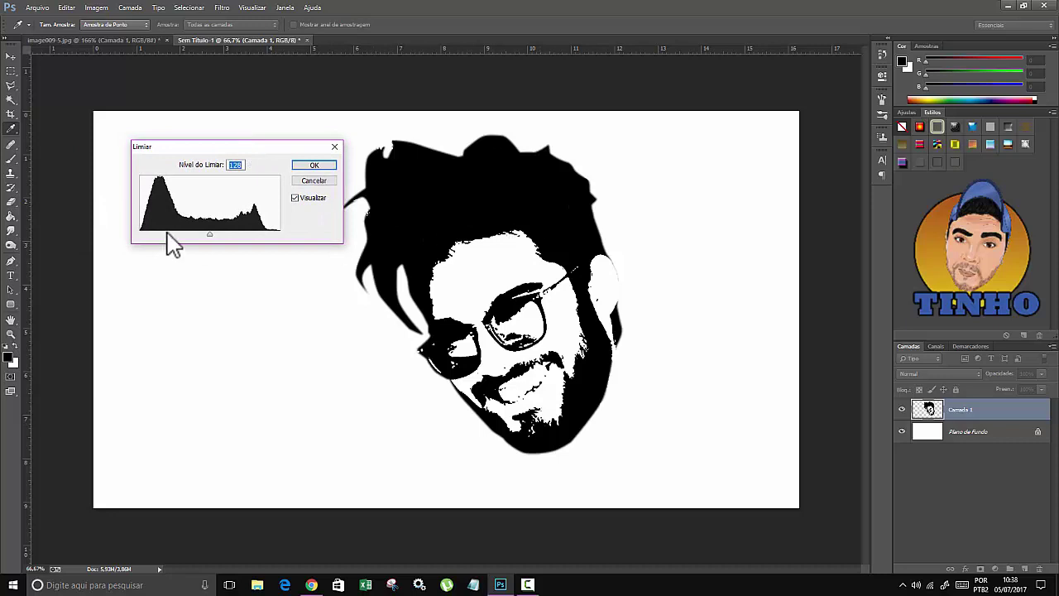
mouse_move(207, 231)
mouse_down()
mouse_move(158, 236)
mouse_move(238, 236)
mouse_move(223, 237)
mouse_up()
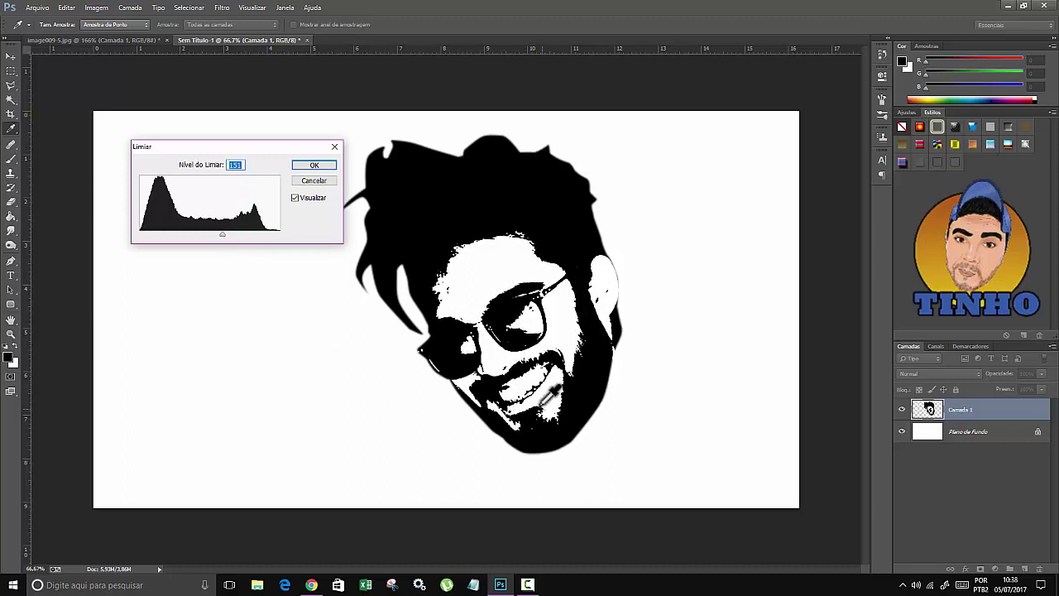
click(325, 163)
key(v)
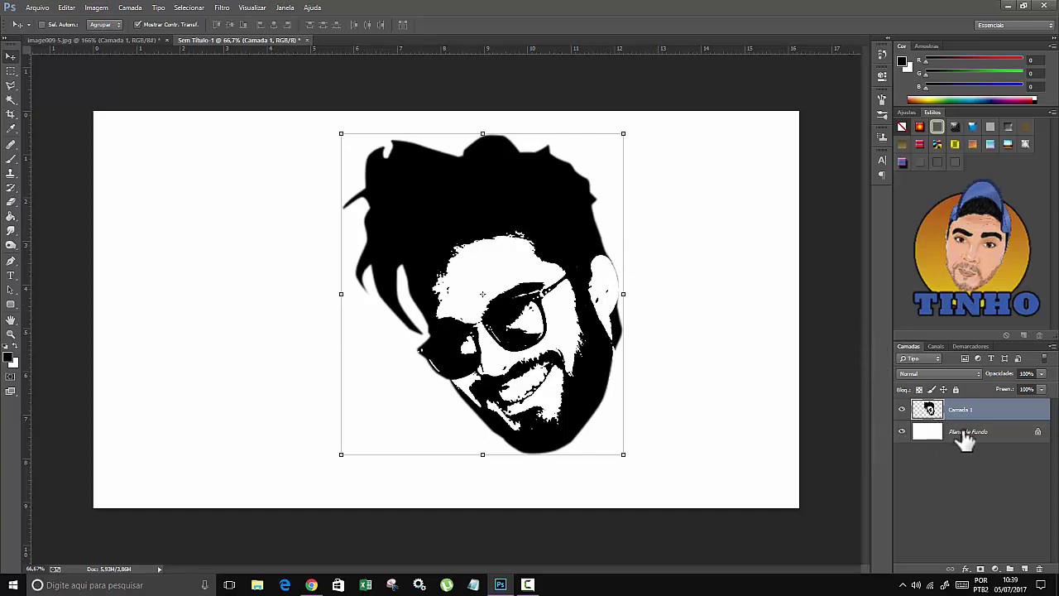
- Hide the background layer and duplicate the Vermelho channel
click(902, 431)
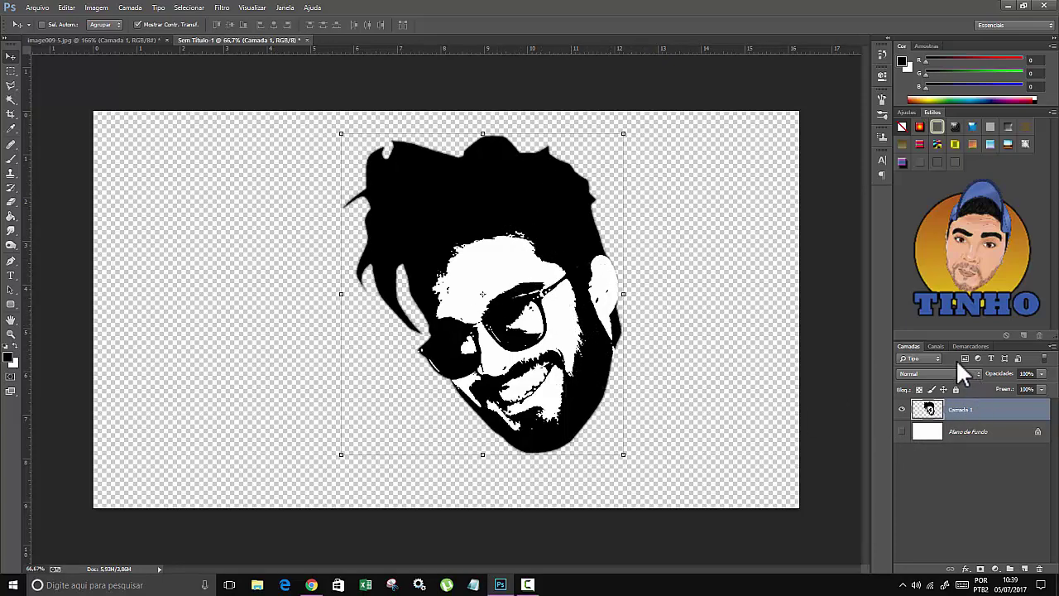
click(935, 346)
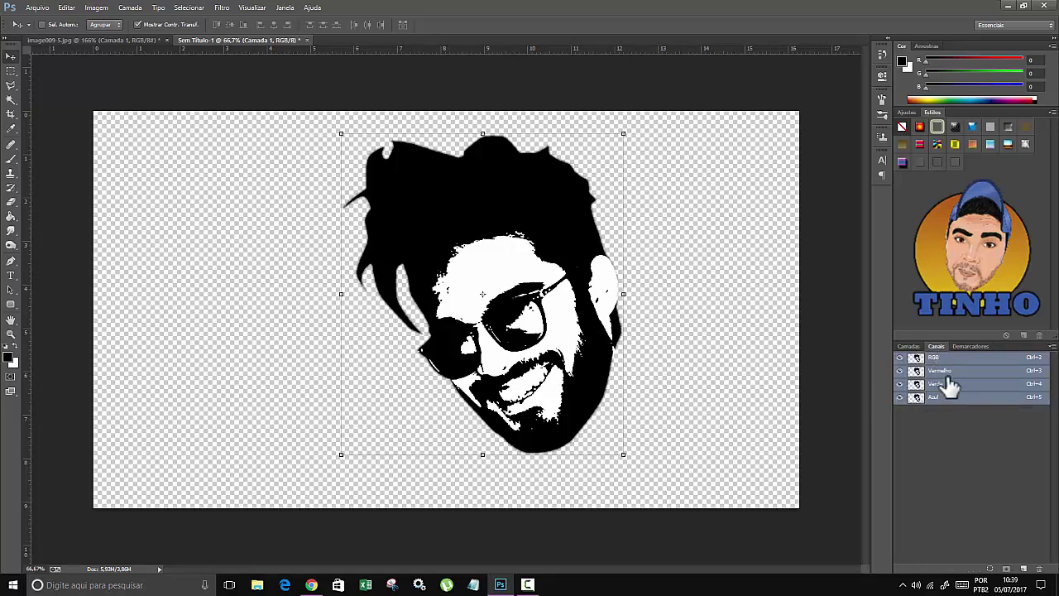
click(950, 373)
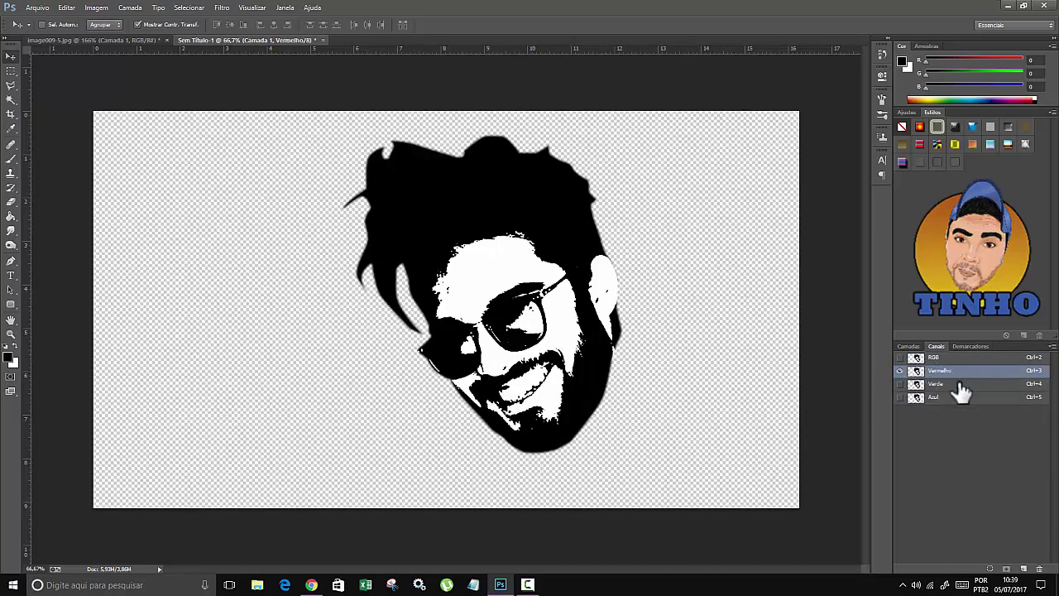
click(952, 385)
key(ctrl+j)
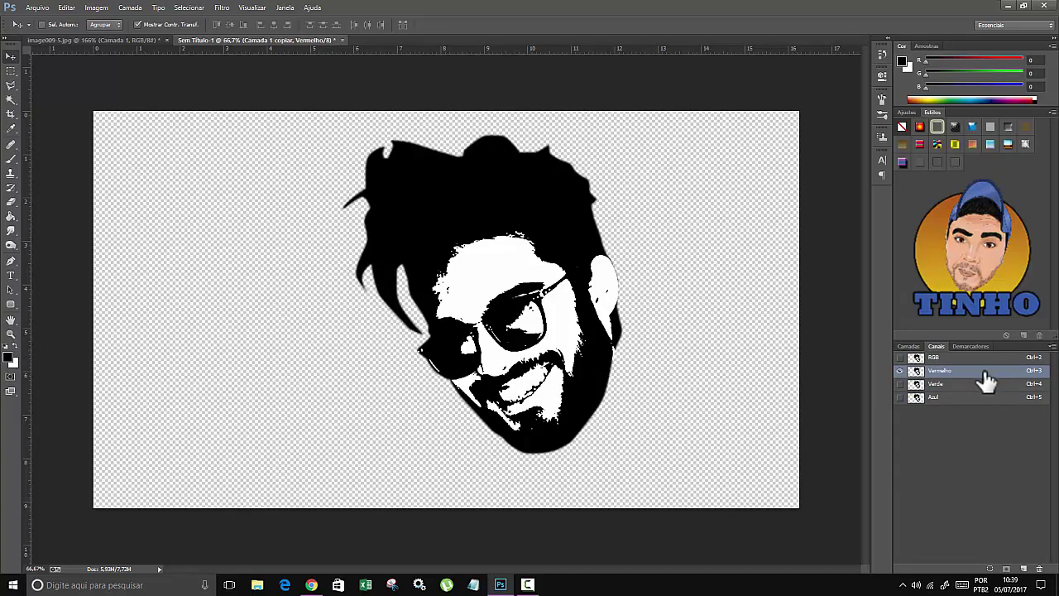
drag(987, 379, 1024, 566)
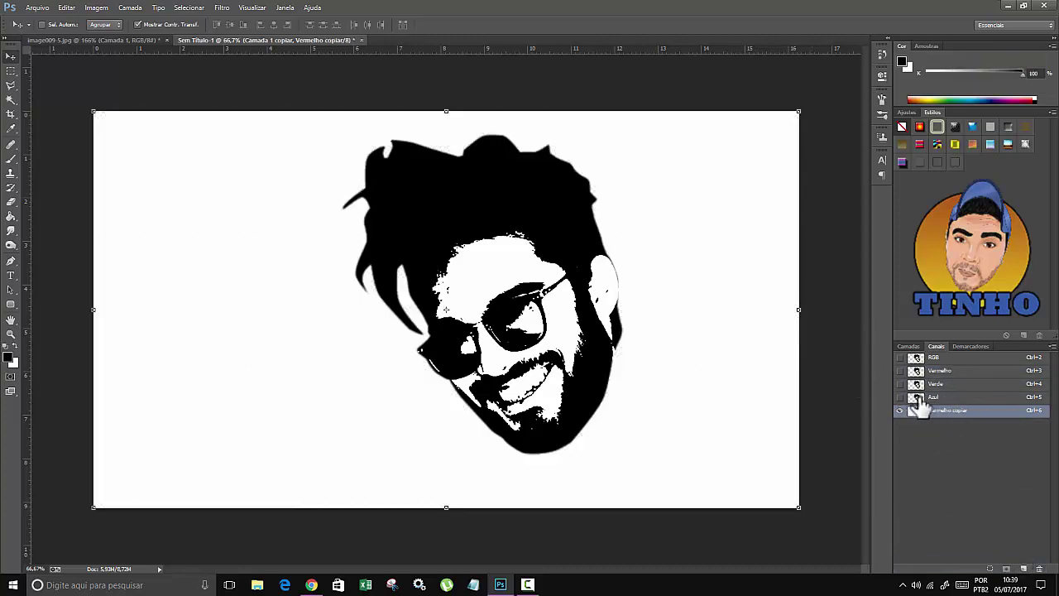
- Load the Vermelho copy as an inverted selection and copy the black stencil onto Camada 2
drag(921, 406, 914, 422)
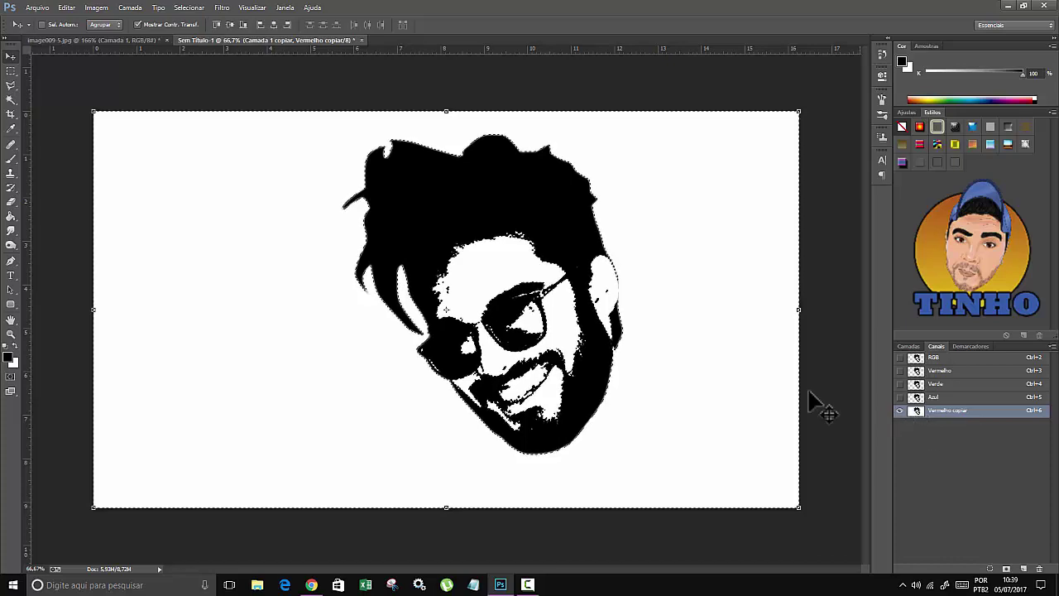
drag(919, 422, 640, 228)
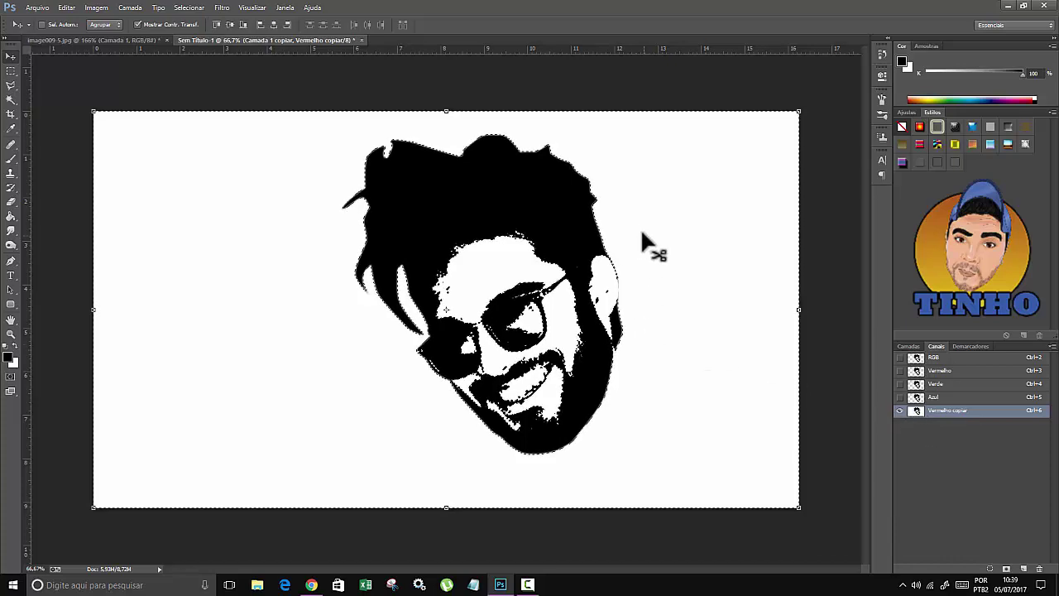
click(202, 10)
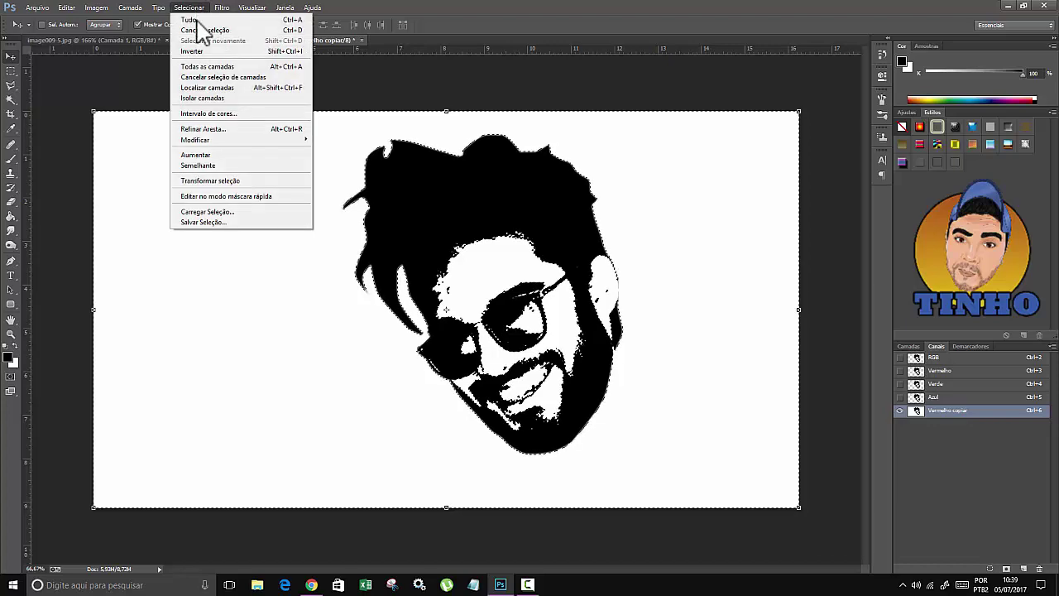
click(231, 52)
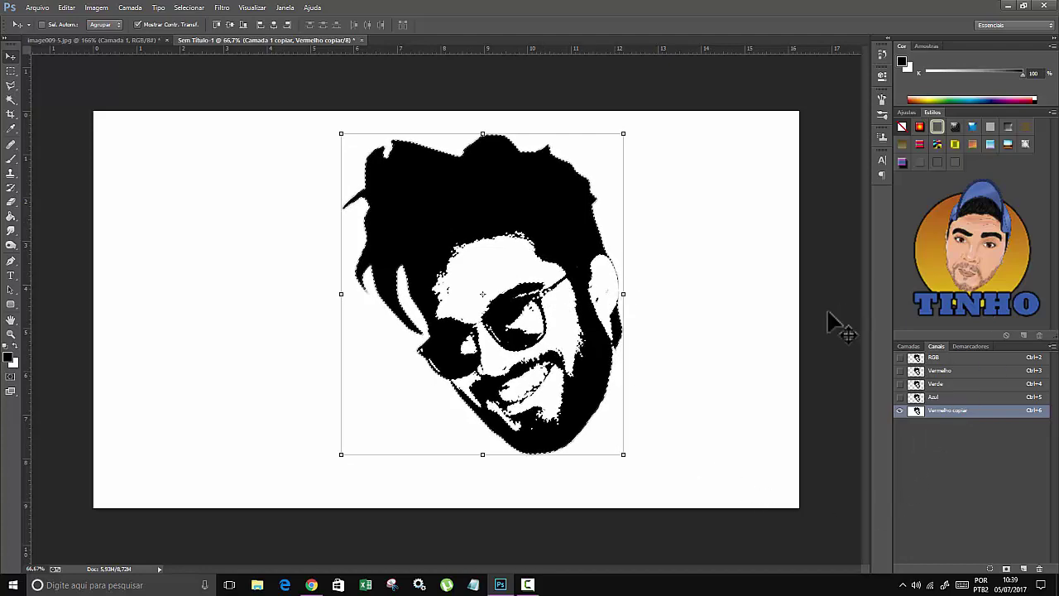
click(951, 359)
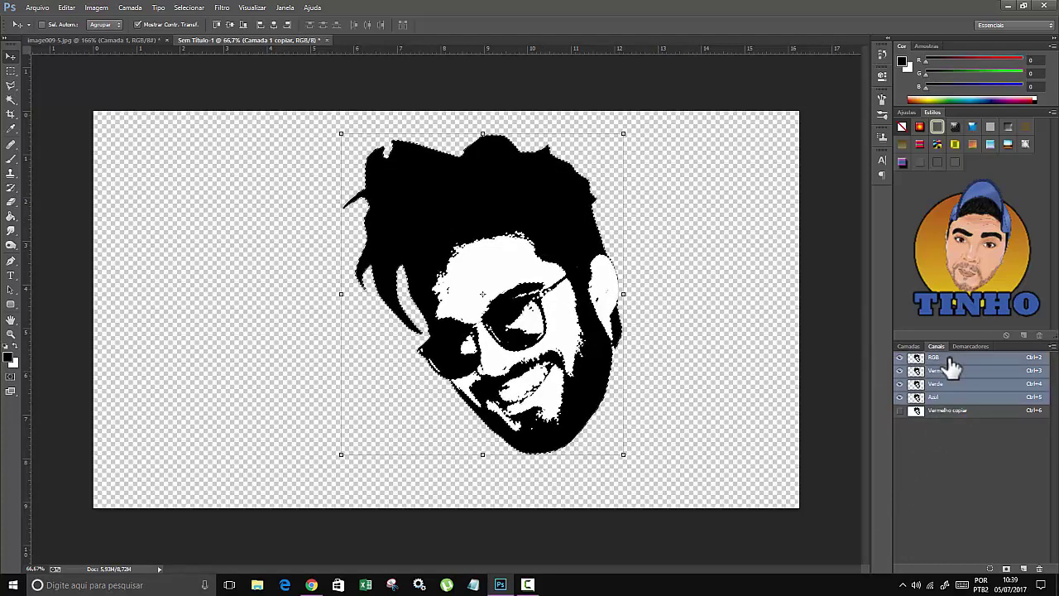
click(909, 347)
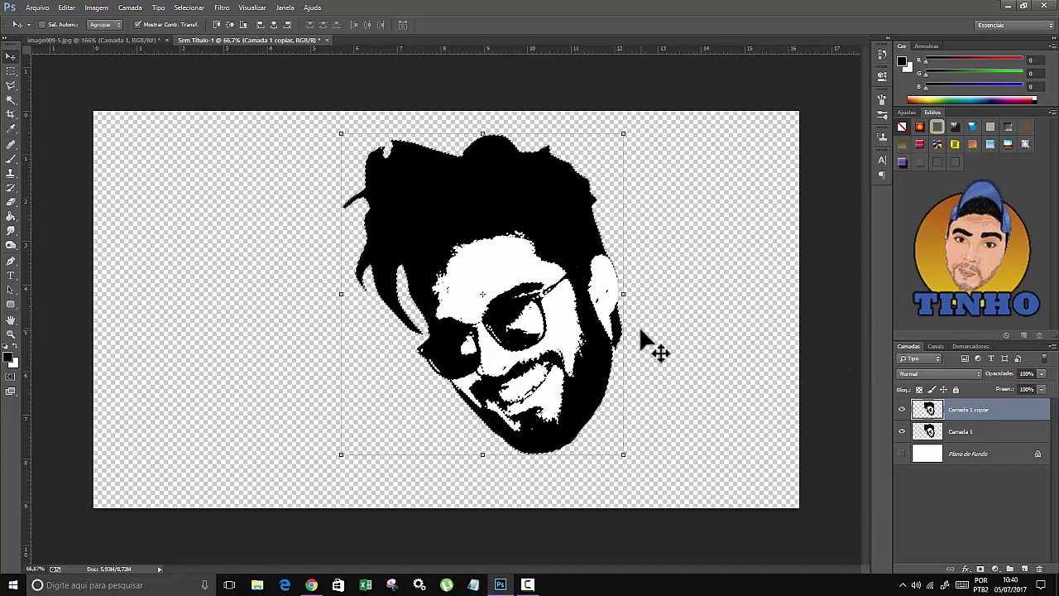
key(ctrl+shift+alt+e)
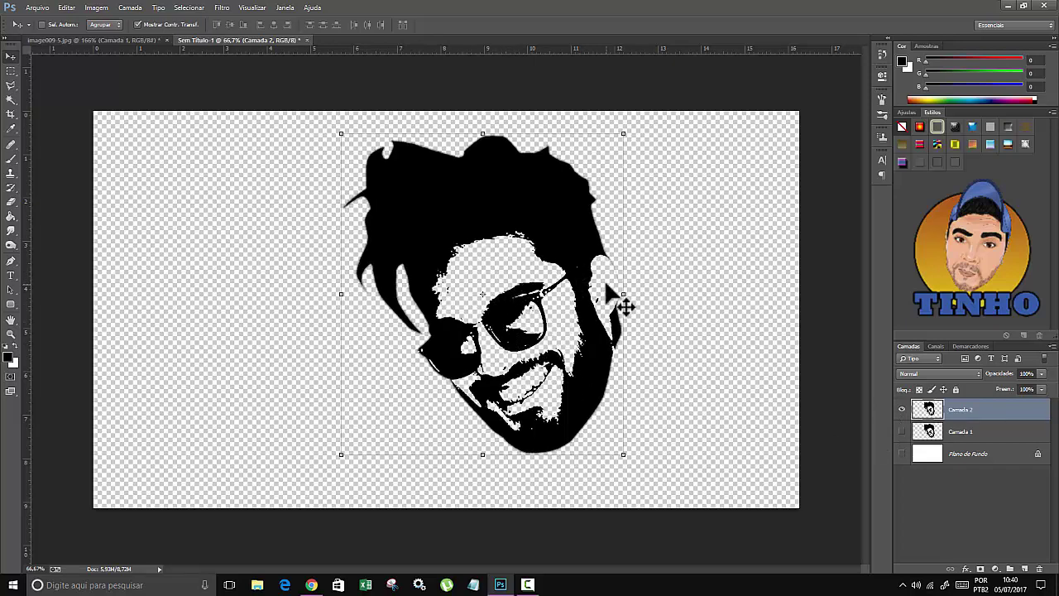
drag(501, 210, 491, 217)
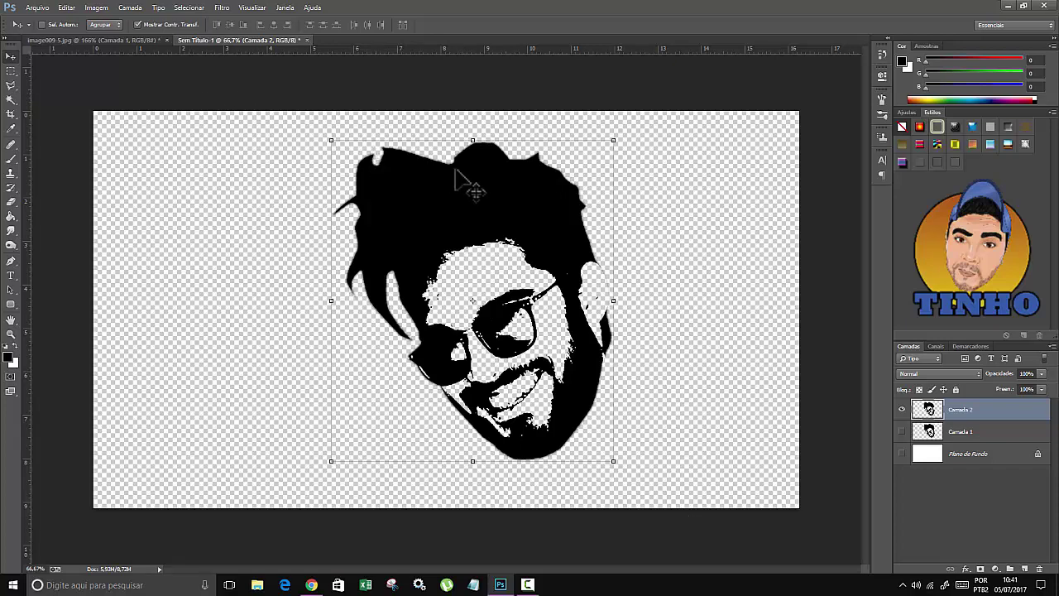
- Place abstrato-luzes-coloridas-3548.jpg above the stencil and scale it to about 21.6%
click(39, 8)
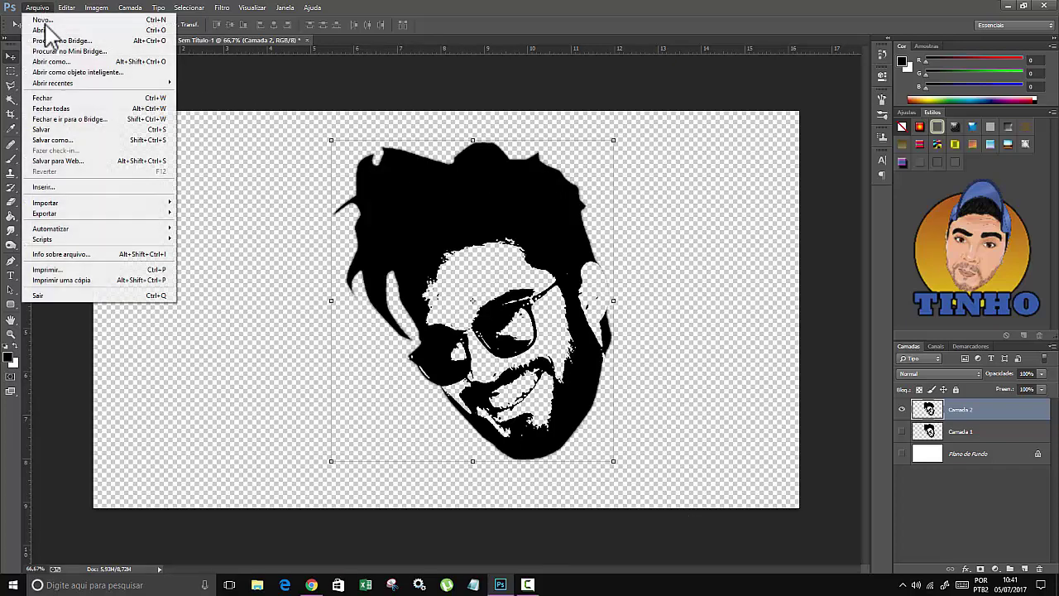
click(83, 186)
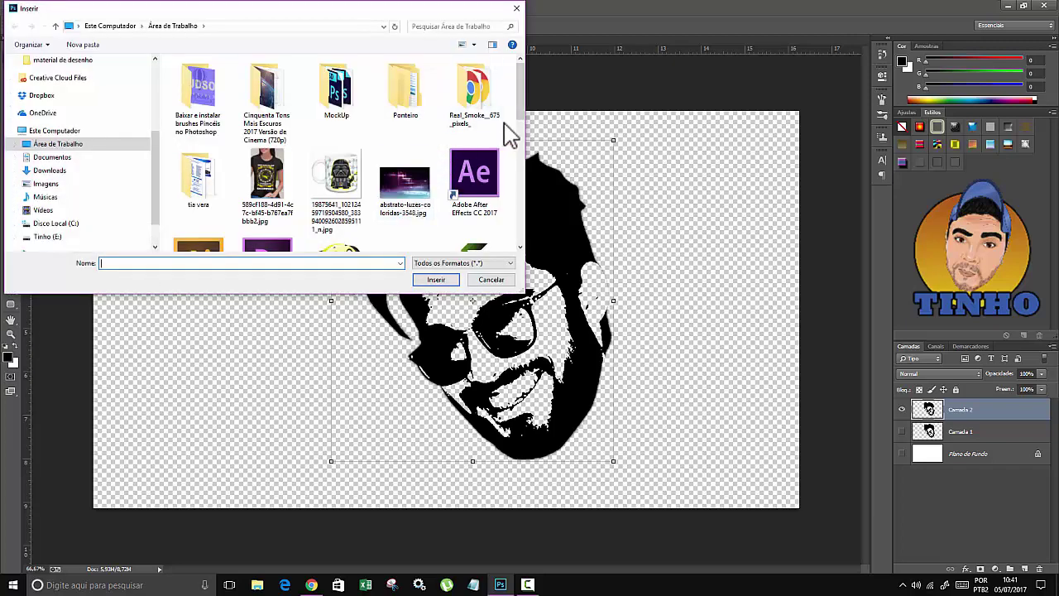
click(418, 192)
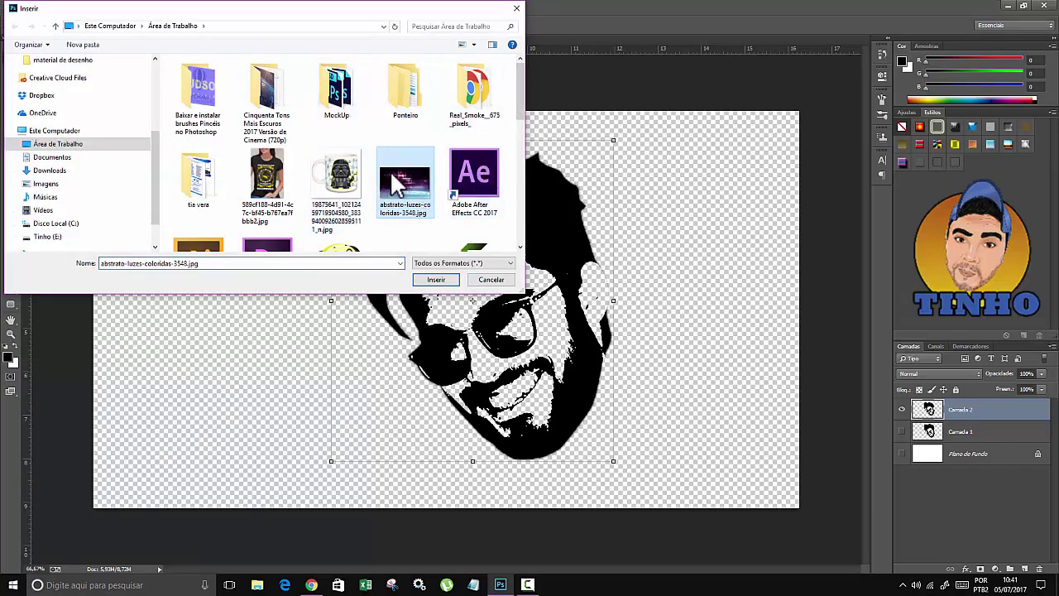
click(435, 279)
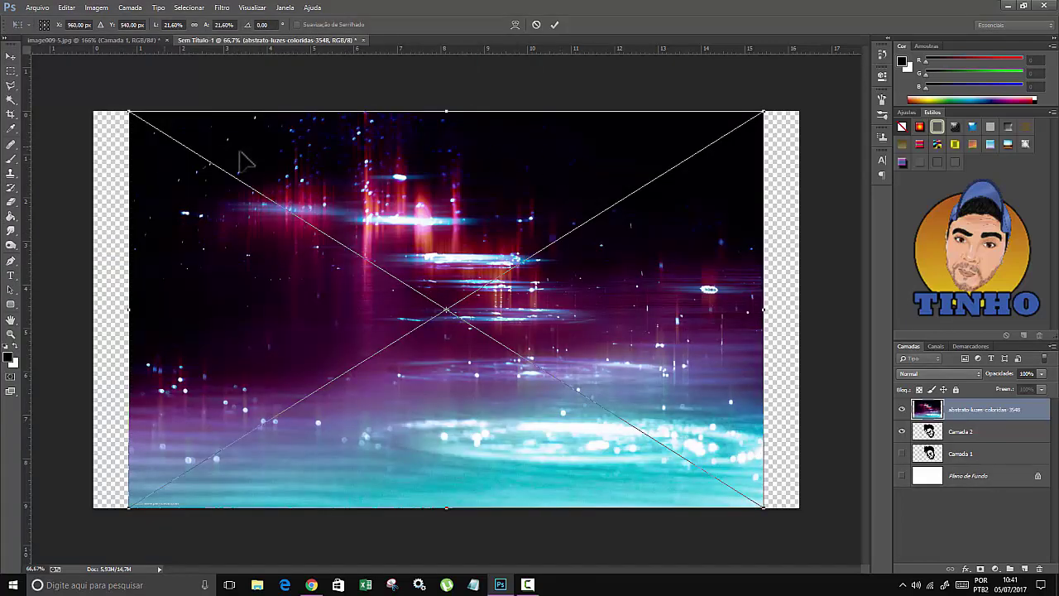
drag(405, 165, 412, 166)
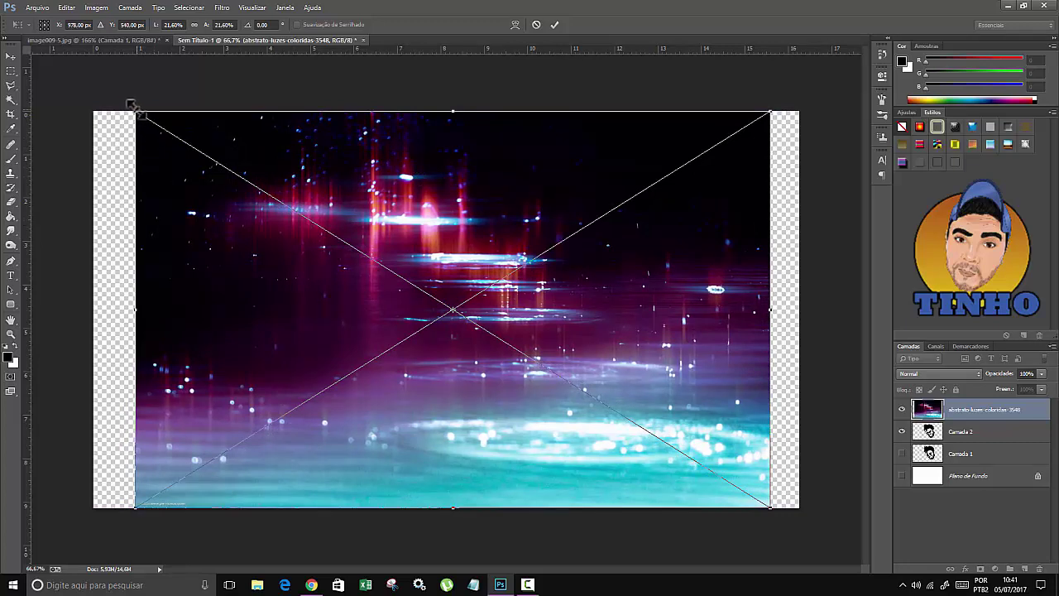
mouse_move(130, 104)
mouse_down()
mouse_move(118, 101)
mouse_move(136, 111)
mouse_up()
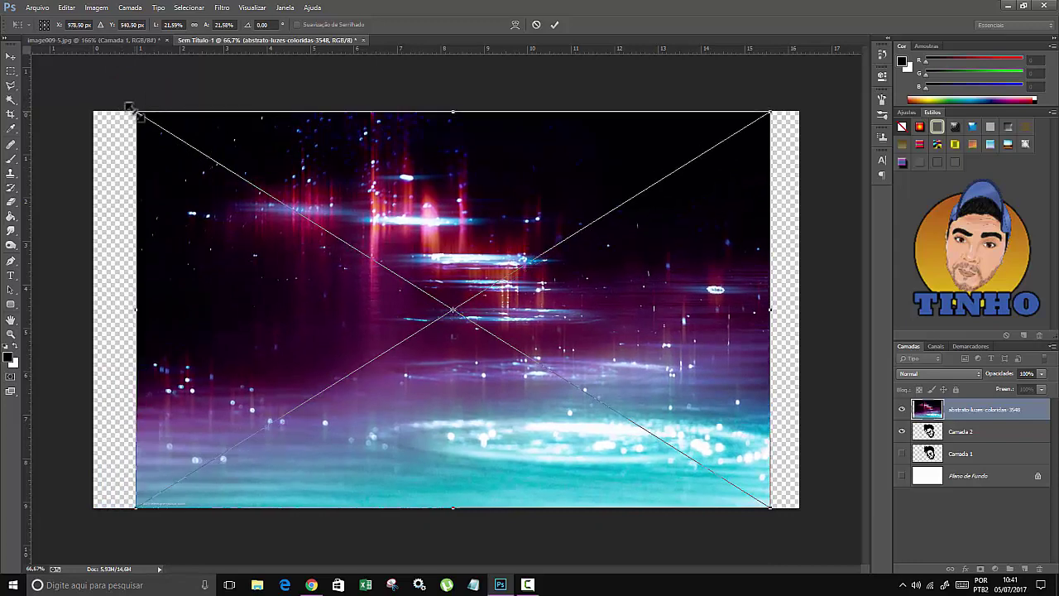
click(556, 24)
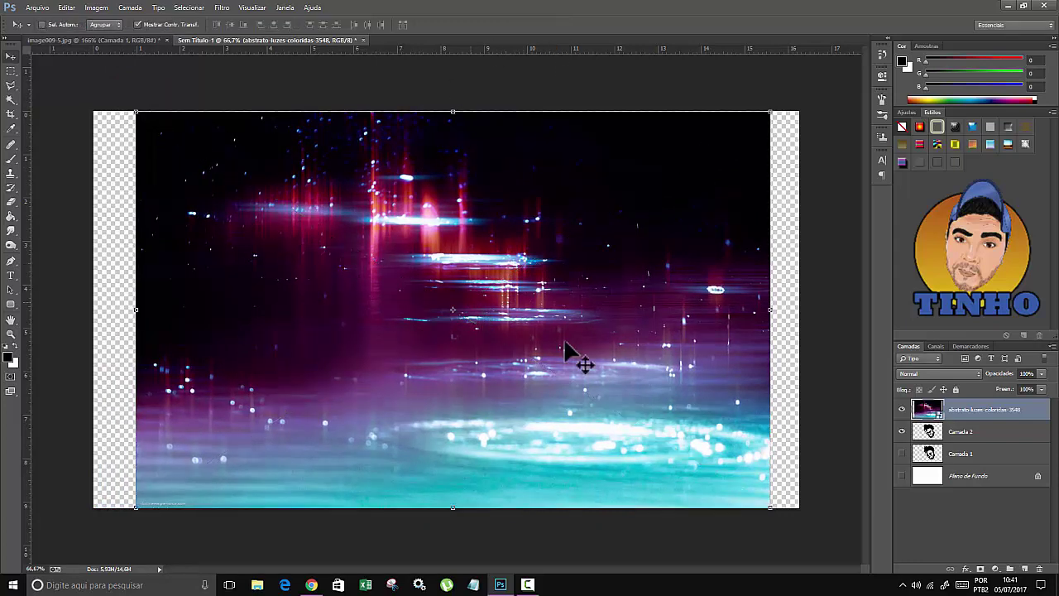
- Clip the lights photo into the head stencil and show the white background again
right_click(975, 411)
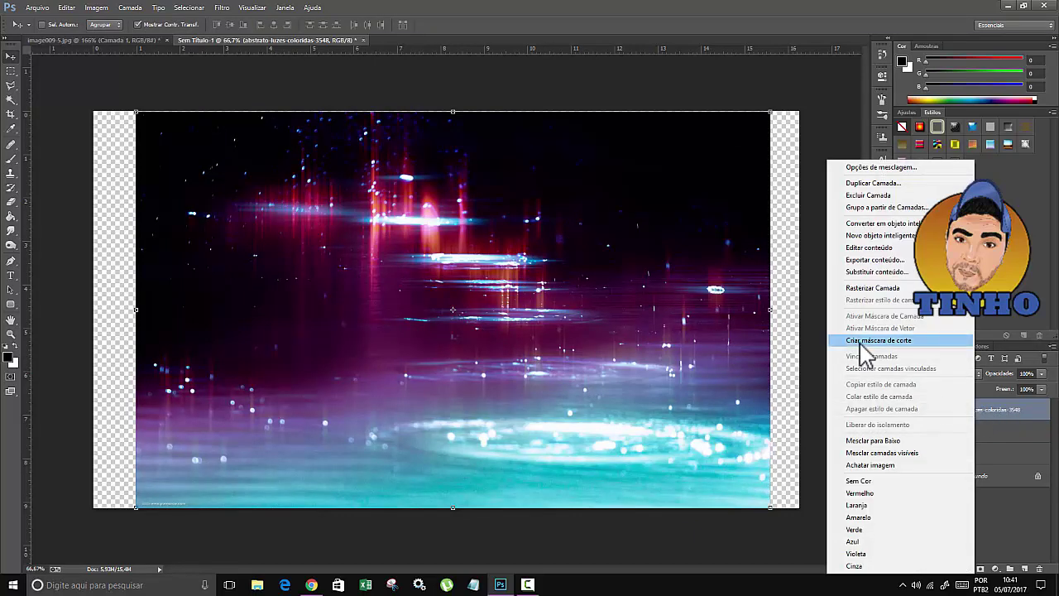
click(861, 342)
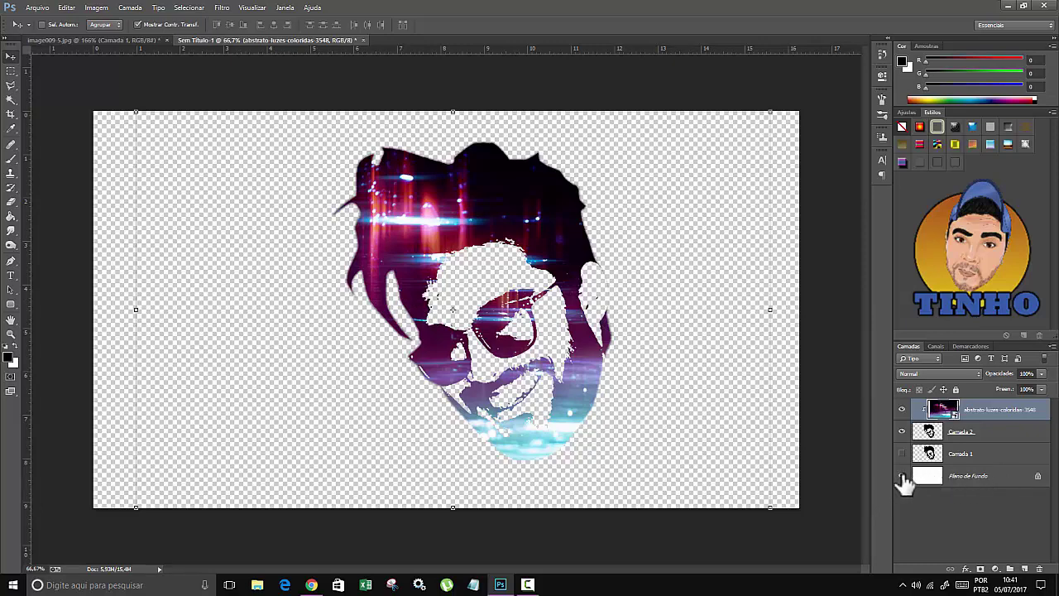
click(902, 476)
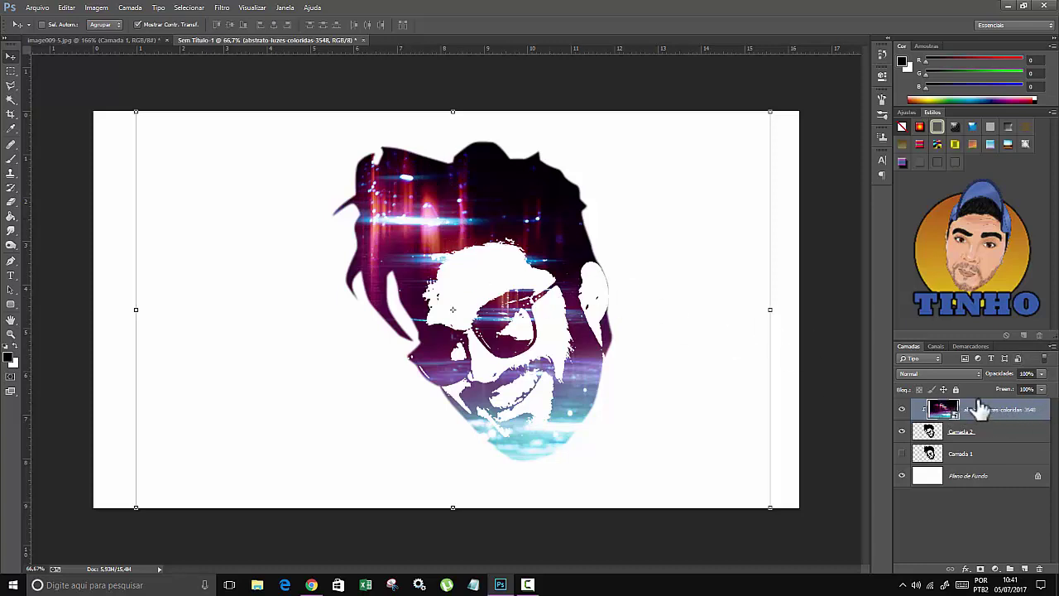
- Group the lights photo with Camada 2 as Agrupar 1 and move it right
mouse_move(977, 399)
mouse_down()
mouse_move(998, 444)
mouse_move(999, 433)
mouse_up()
shift+click(993, 441)
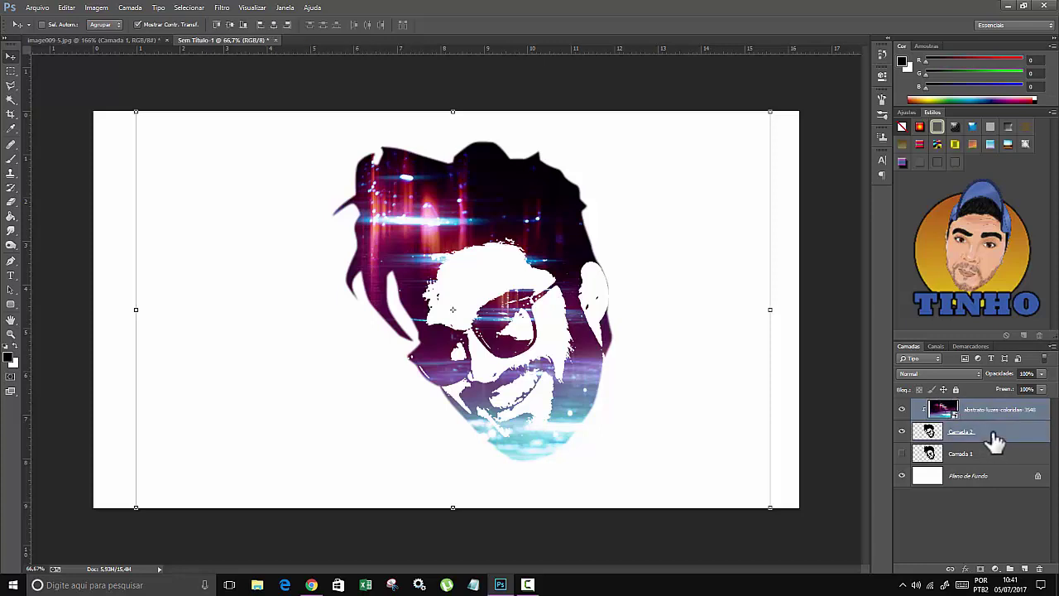
key(ctrl+g)
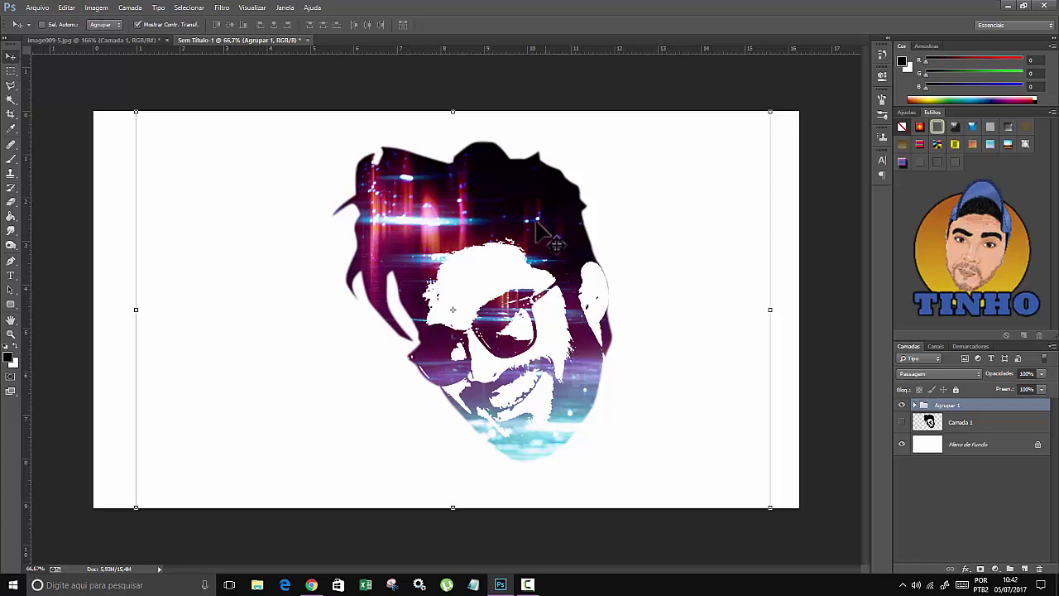
mouse_move(536, 224)
mouse_down()
mouse_move(662, 247)
mouse_move(644, 229)
mouse_move(659, 229)
mouse_move(655, 216)
mouse_up()
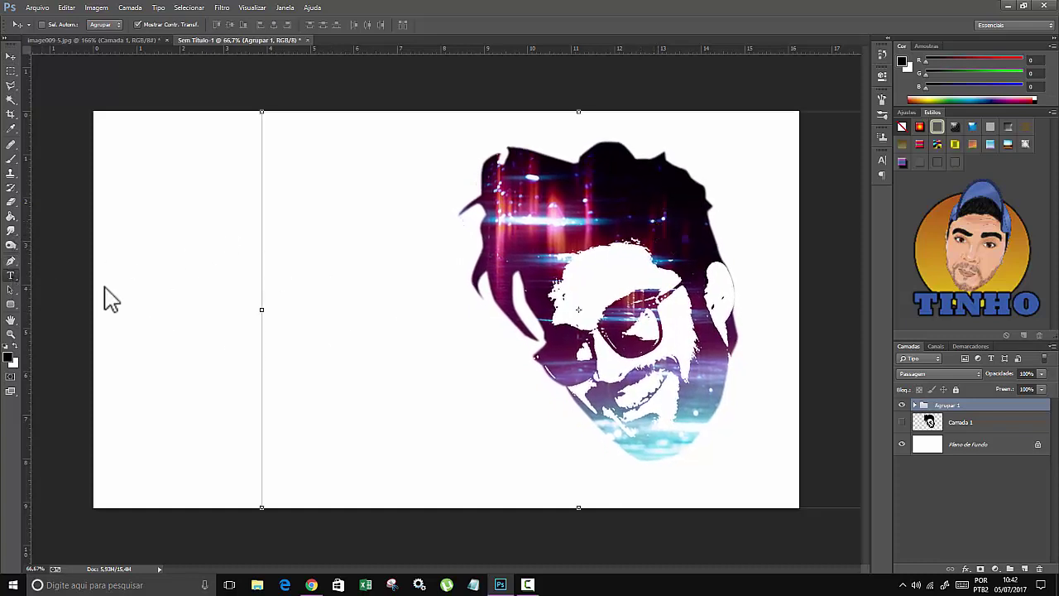
- Switch to the Type tool with the Pristina script font
click(11, 275)
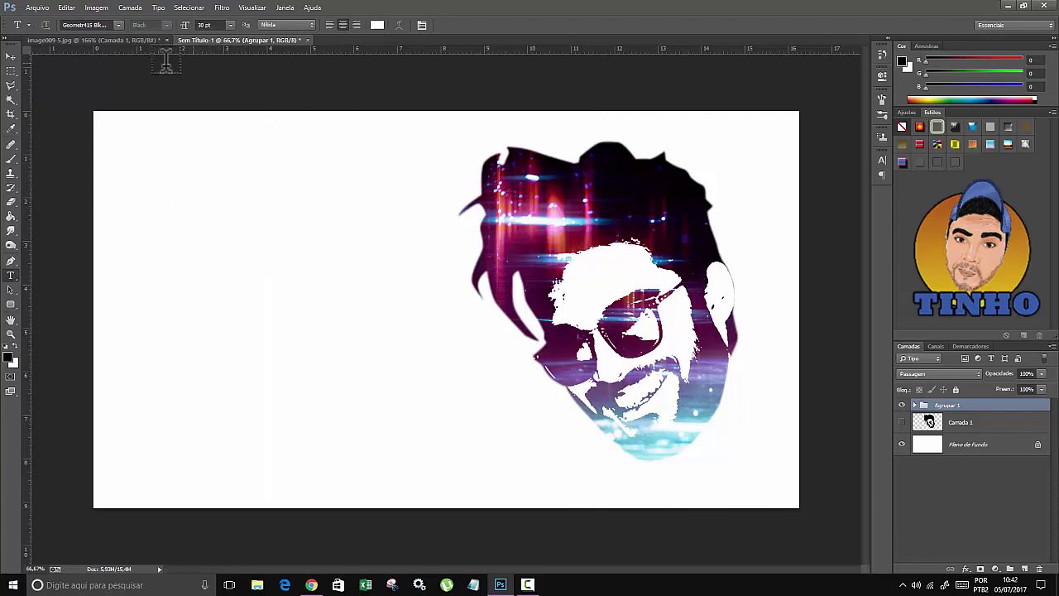
click(120, 25)
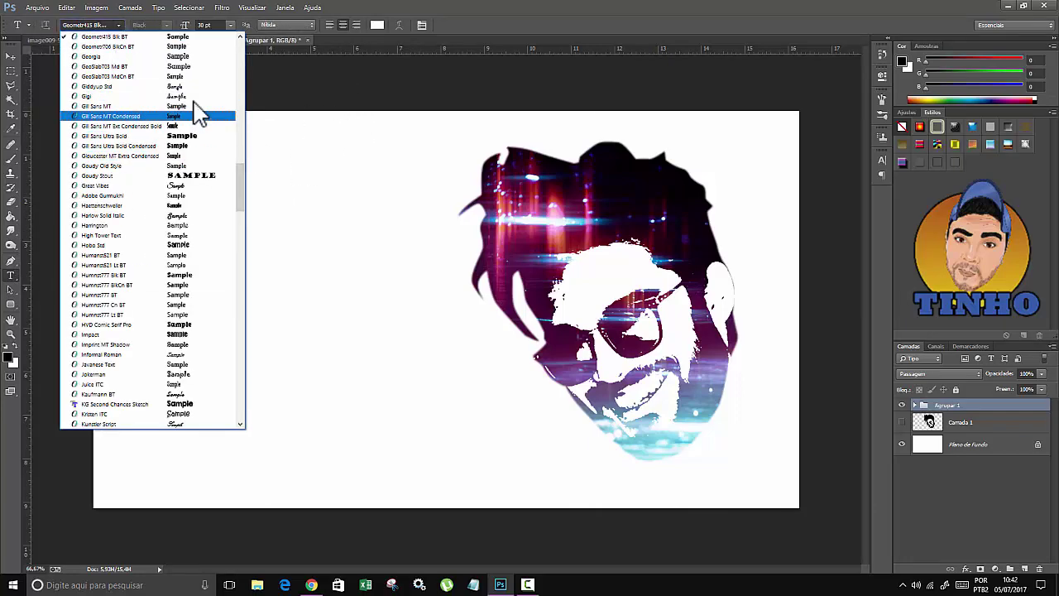
scroll(242, 191, down, 4)
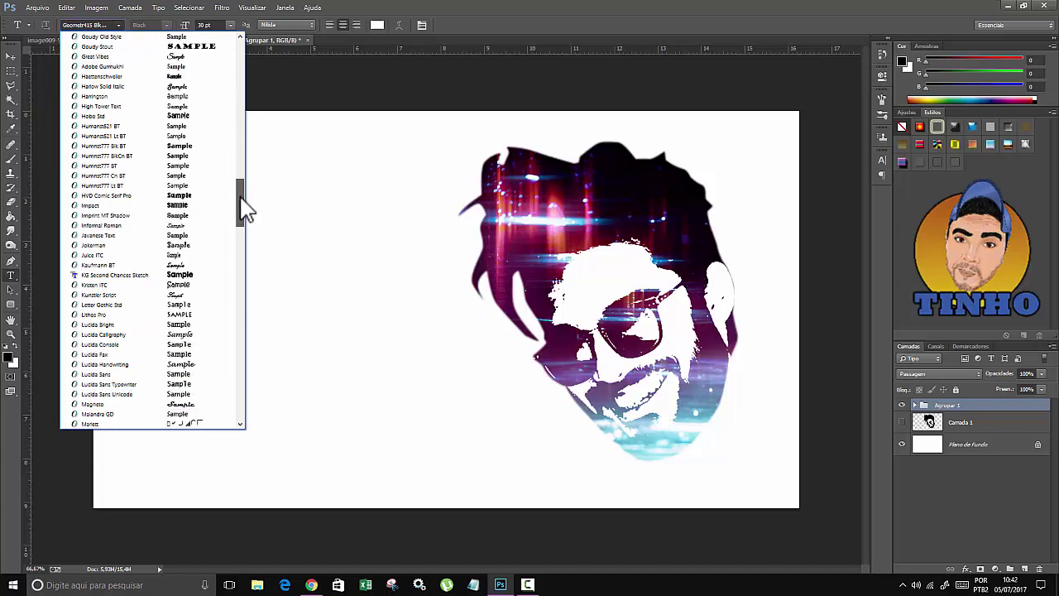
drag(240, 225, 224, 278)
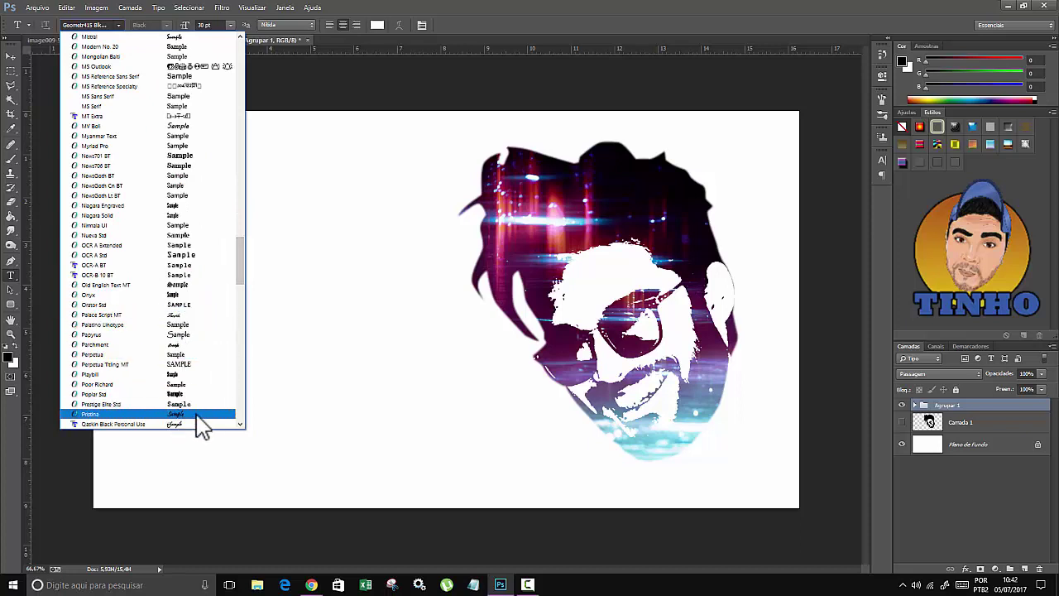
click(178, 413)
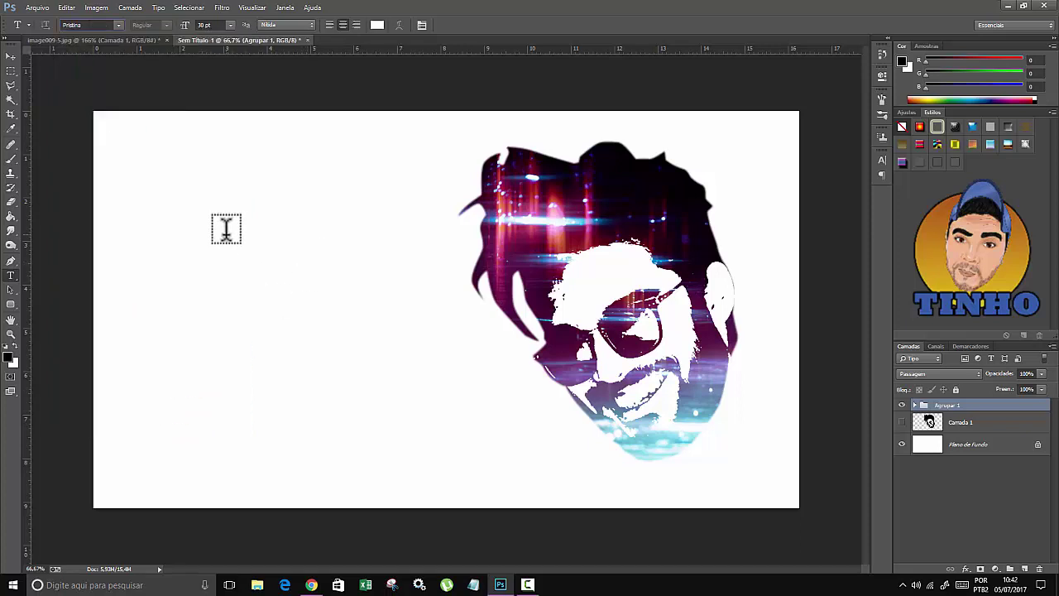
- Set the text colour to medium purple #8441a1
click(377, 25)
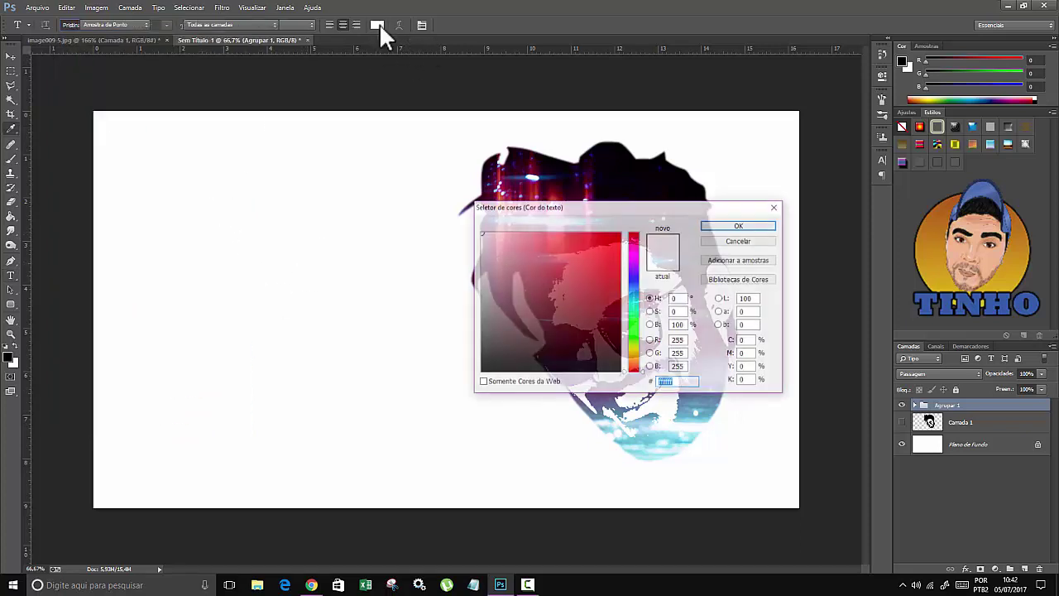
drag(549, 296, 534, 307)
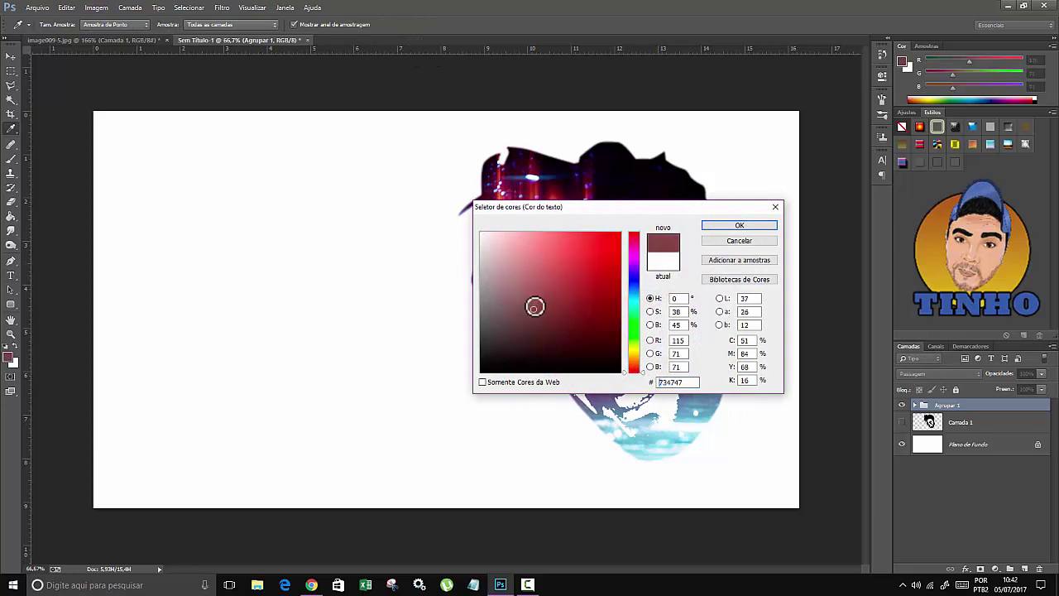
click(579, 179)
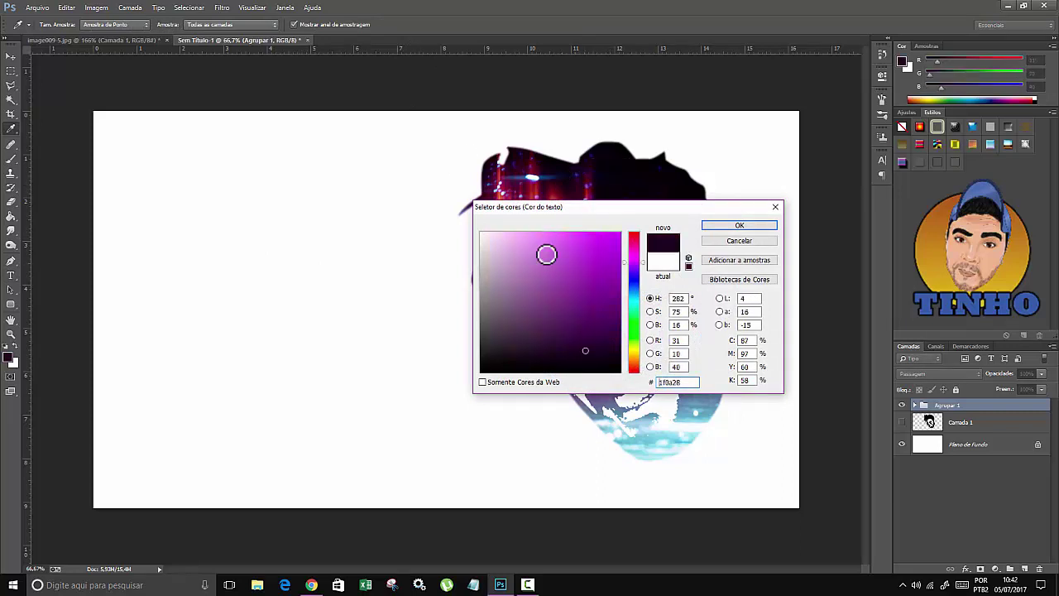
click(559, 268)
click(563, 284)
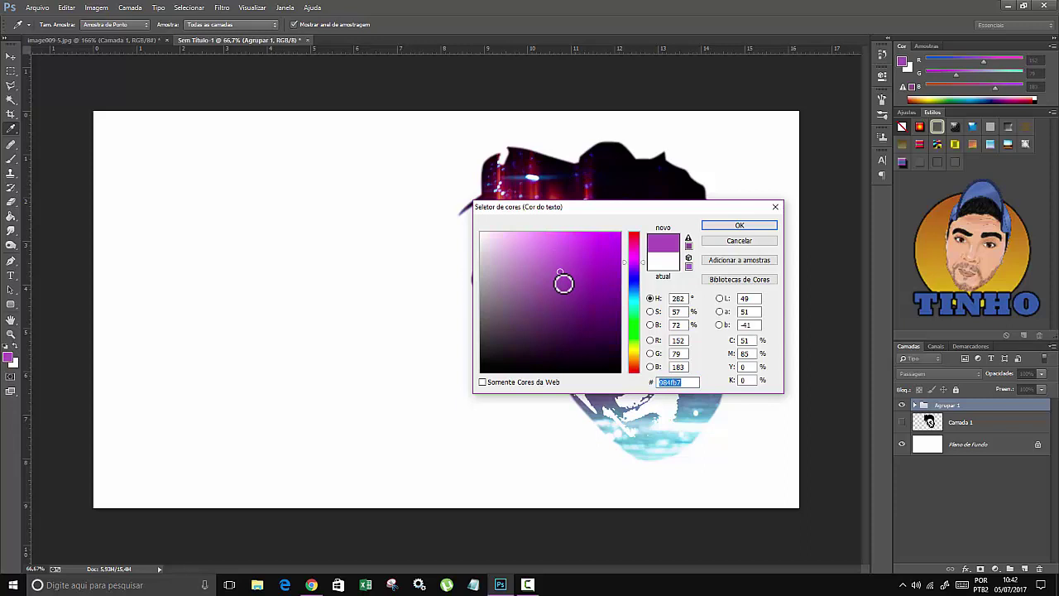
click(711, 229)
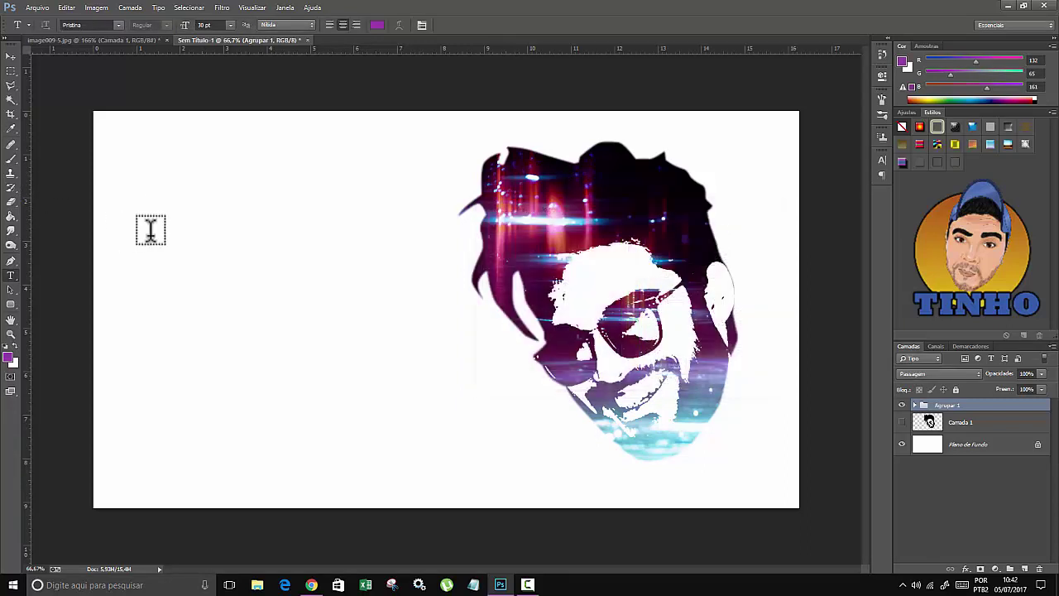
- Type 'Barbearia do Luis' on two lines left of the head and scale it to about 193%
click(212, 230)
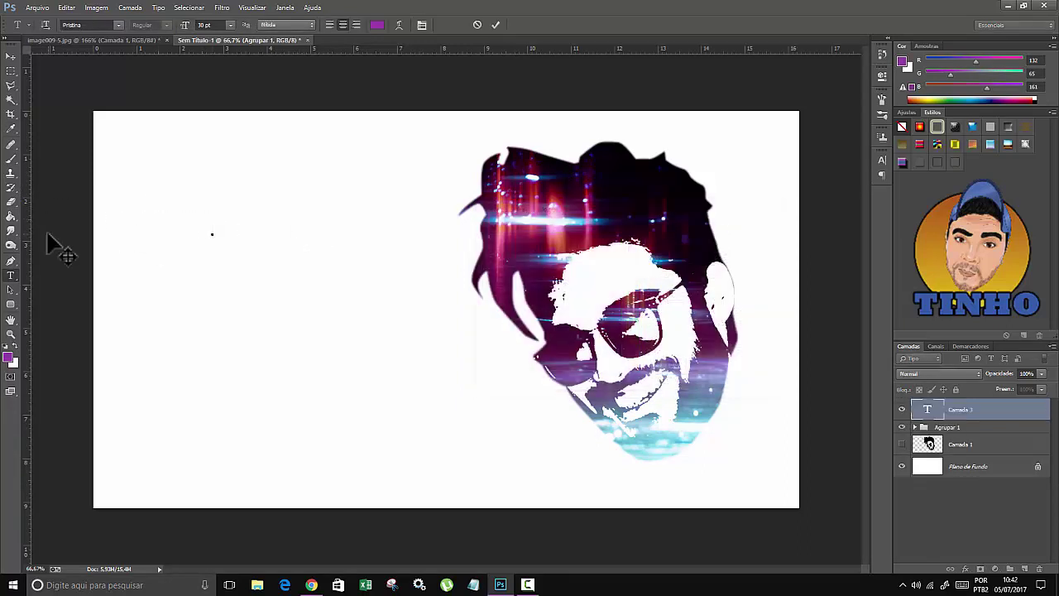
text(Bar)
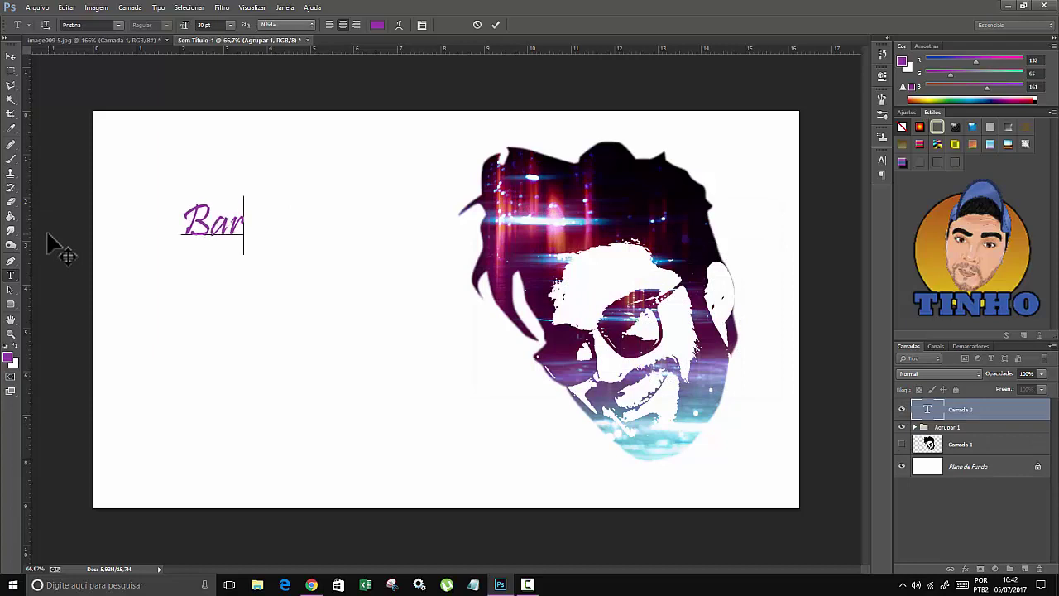
text(ba)
key(BackSpace)
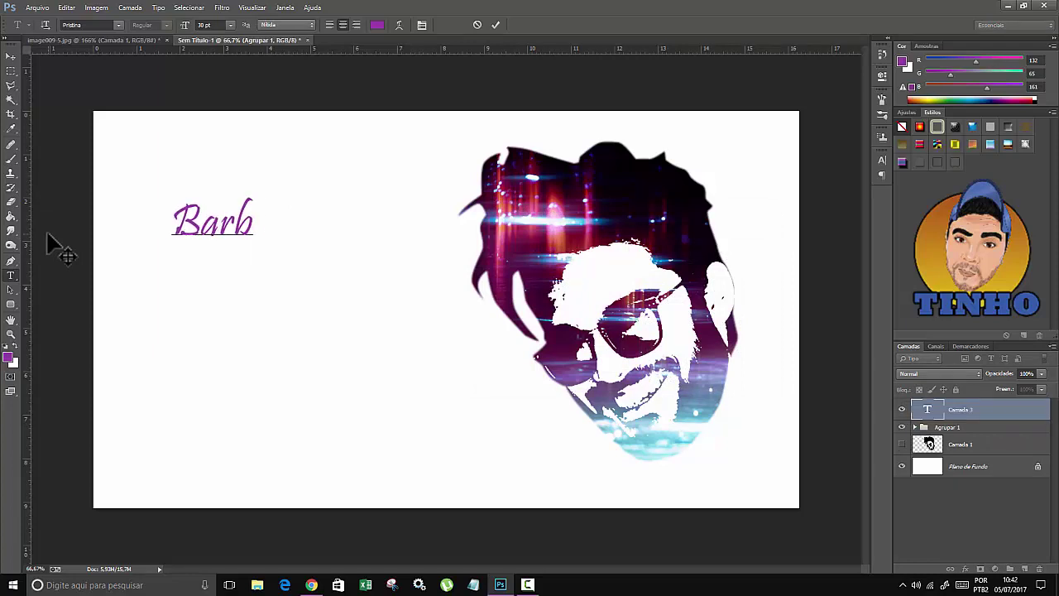
text(earia )
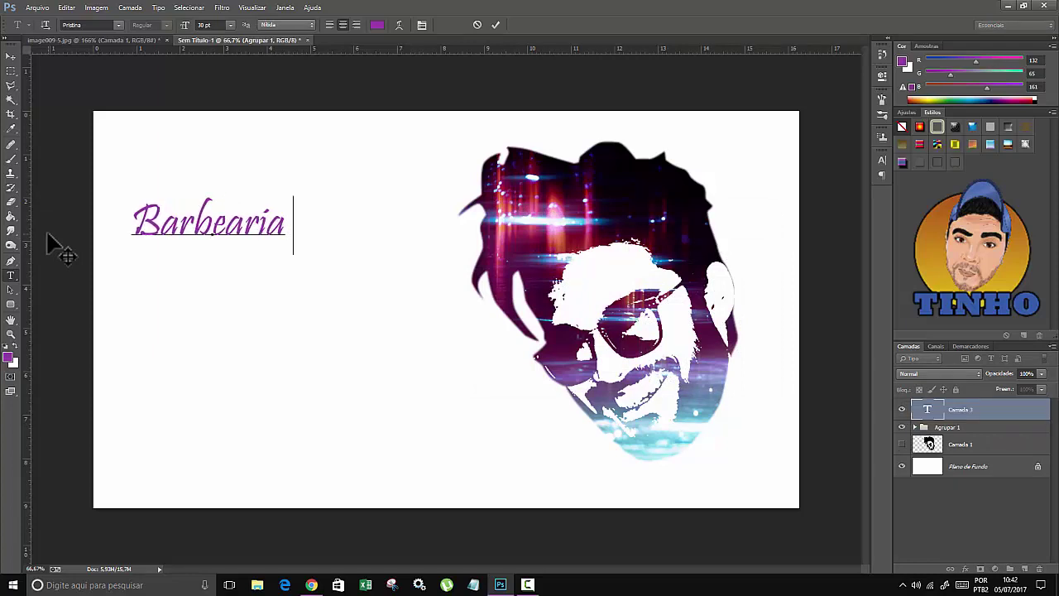
text(do )
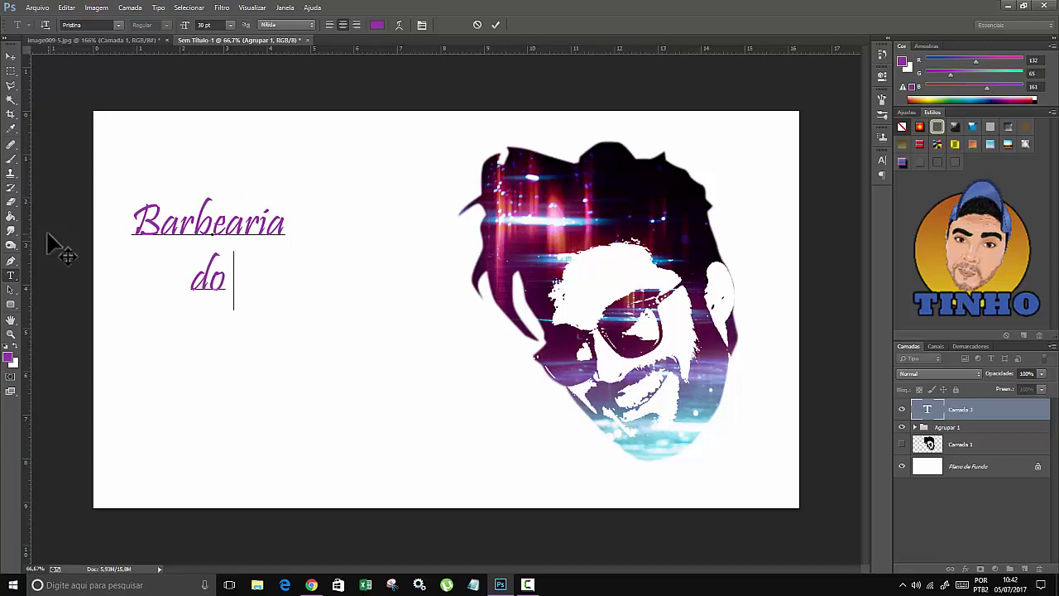
text(Lui)
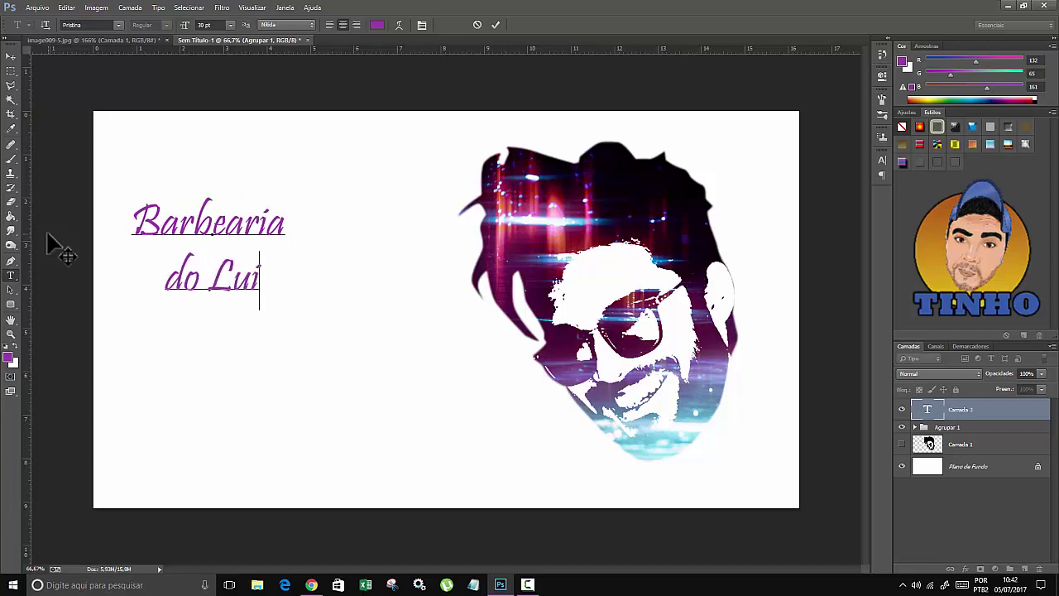
text(s)
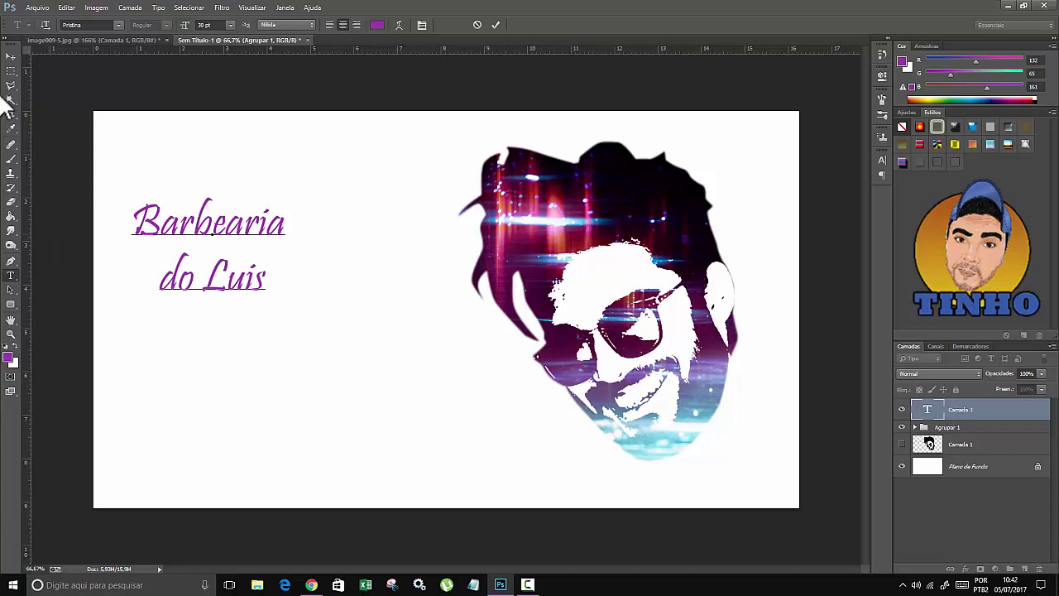
click(11, 56)
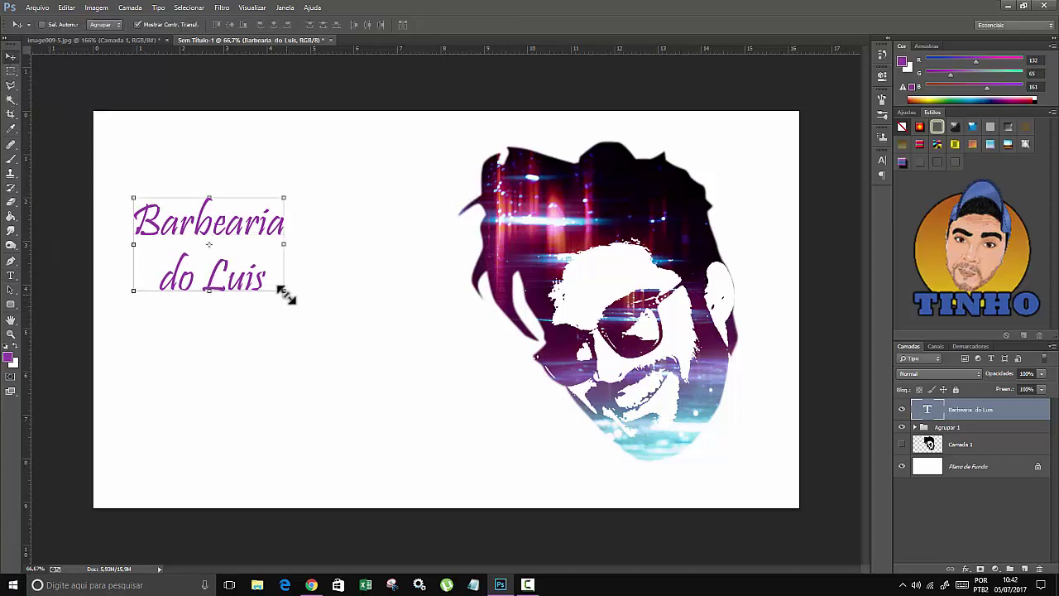
mouse_move(286, 294)
mouse_down()
mouse_move(396, 389)
mouse_move(485, 438)
mouse_up()
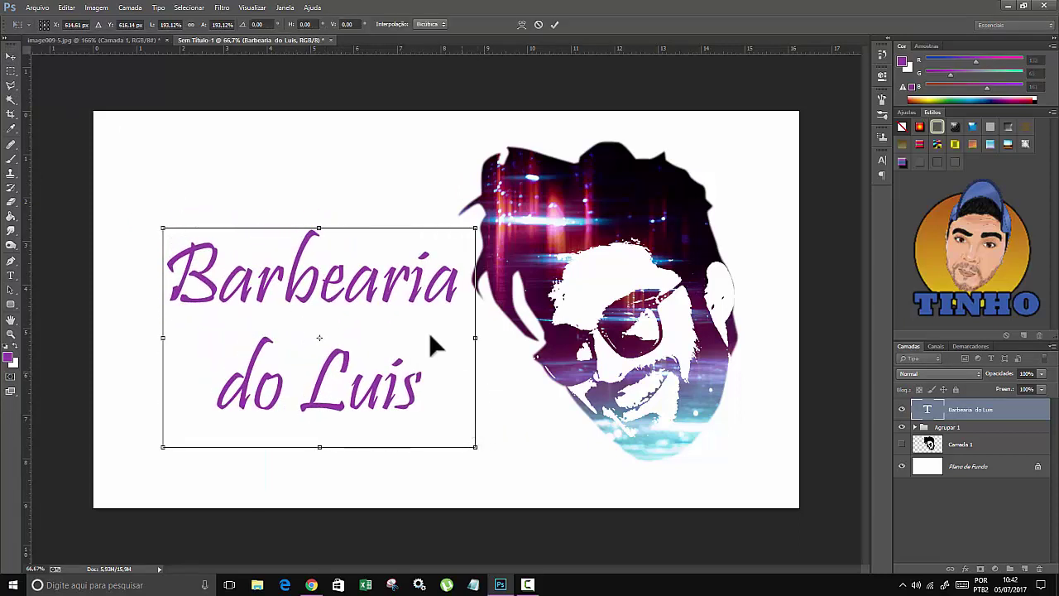
drag(439, 318, 455, 300)
- Apply the text scaling, then shrink the Agrupar 1 head group and move it toward the text
click(554, 24)
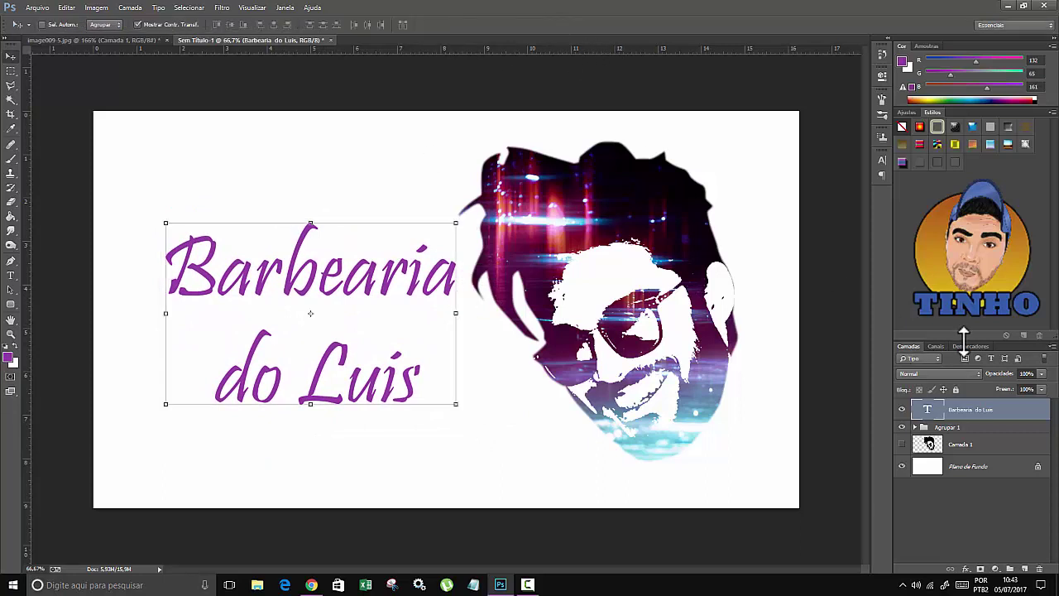
click(953, 428)
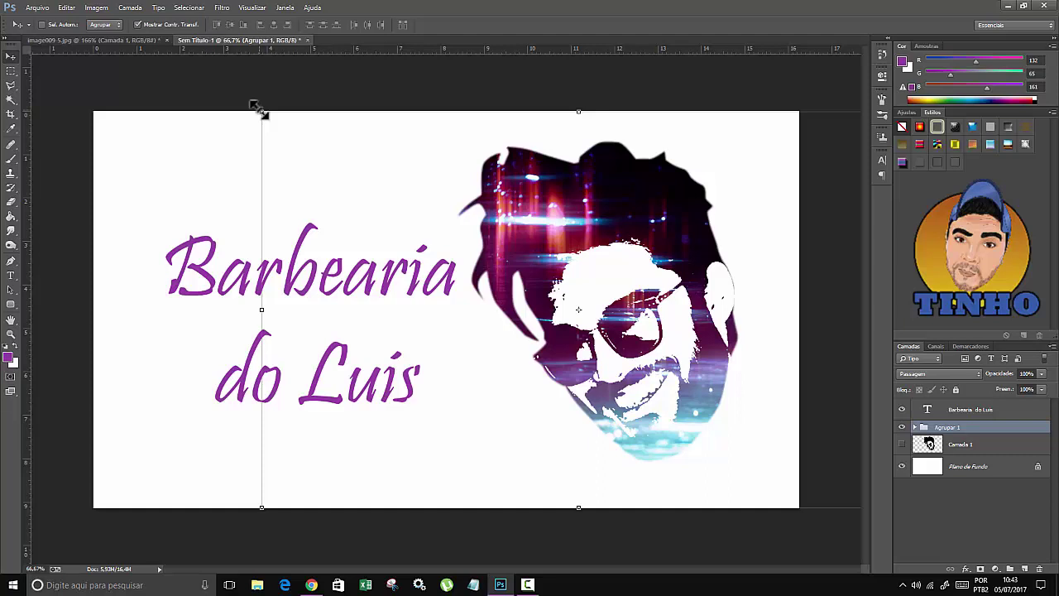
drag(260, 111, 517, 245)
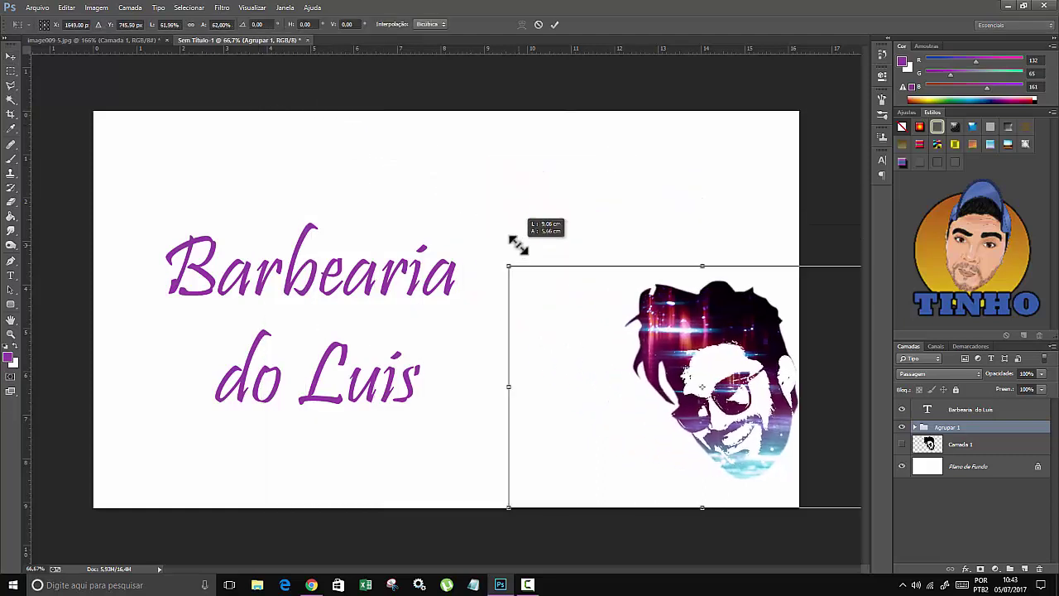
drag(659, 326, 496, 269)
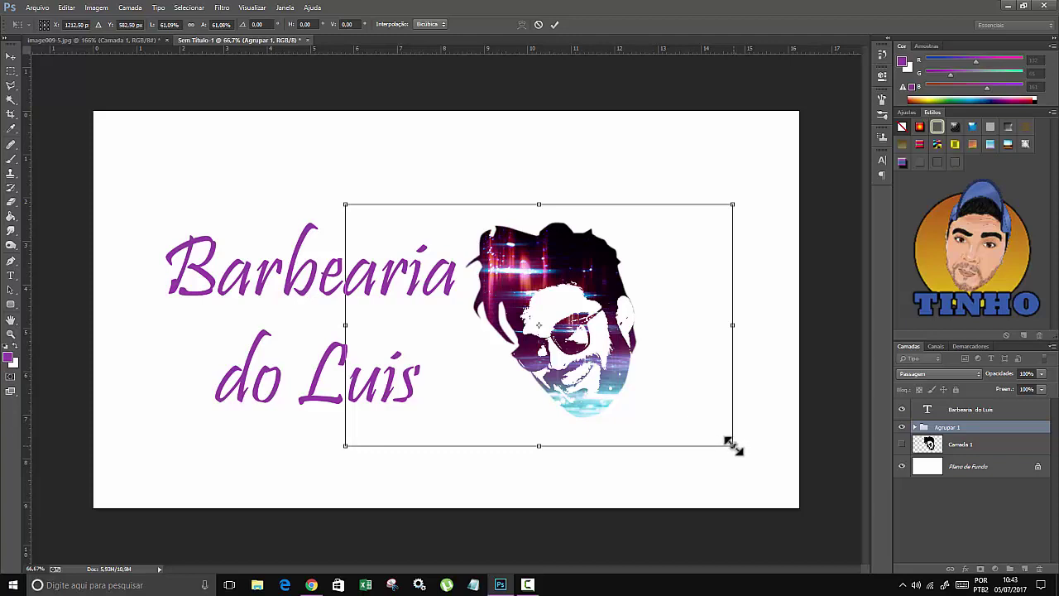
- Fine-tune the head to about 65% and place it right beside the purple text
drag(732, 445, 758, 460)
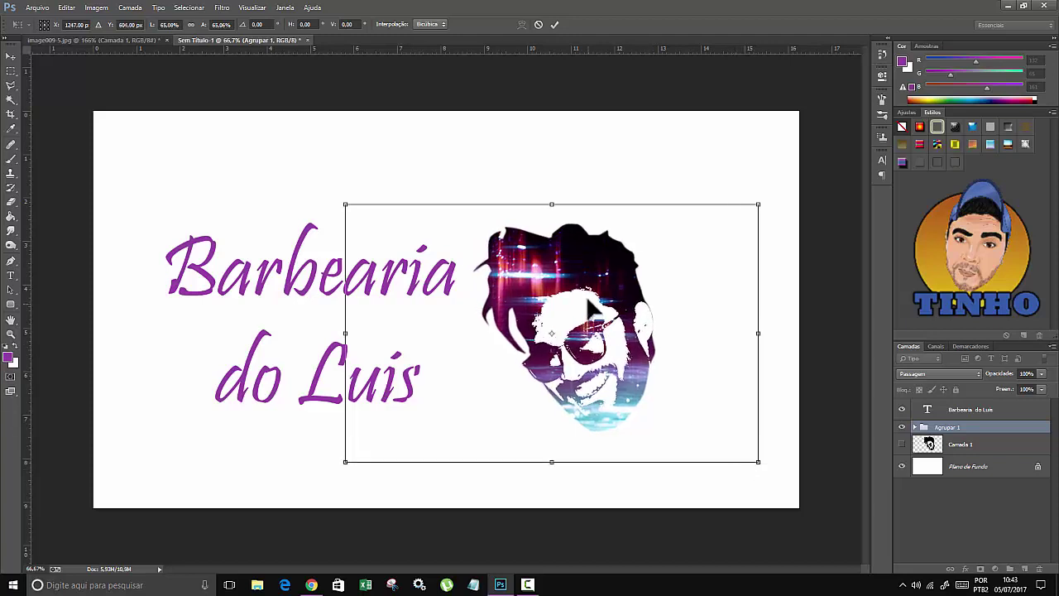
drag(589, 308, 589, 303)
click(554, 24)
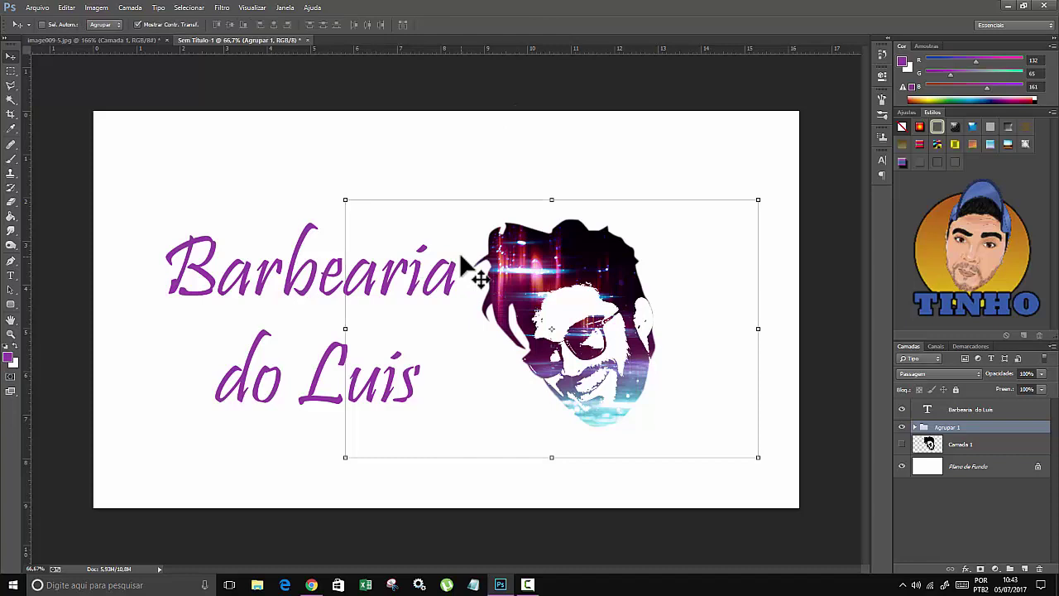
drag(552, 241, 539, 220)
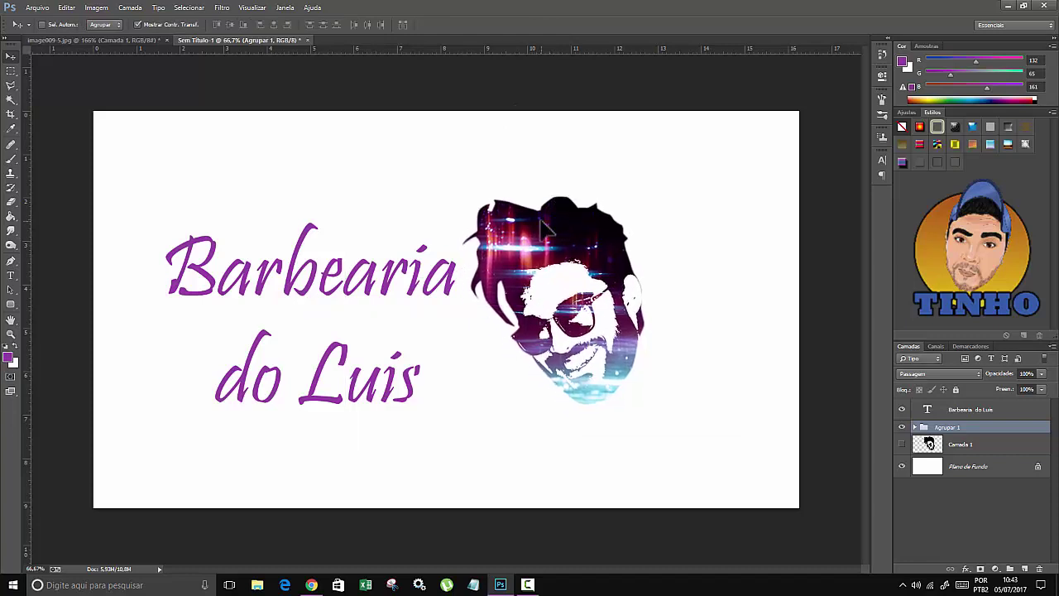
alt+scroll(496, 264, down, 1)
alt+scroll(547, 310, up, 2)
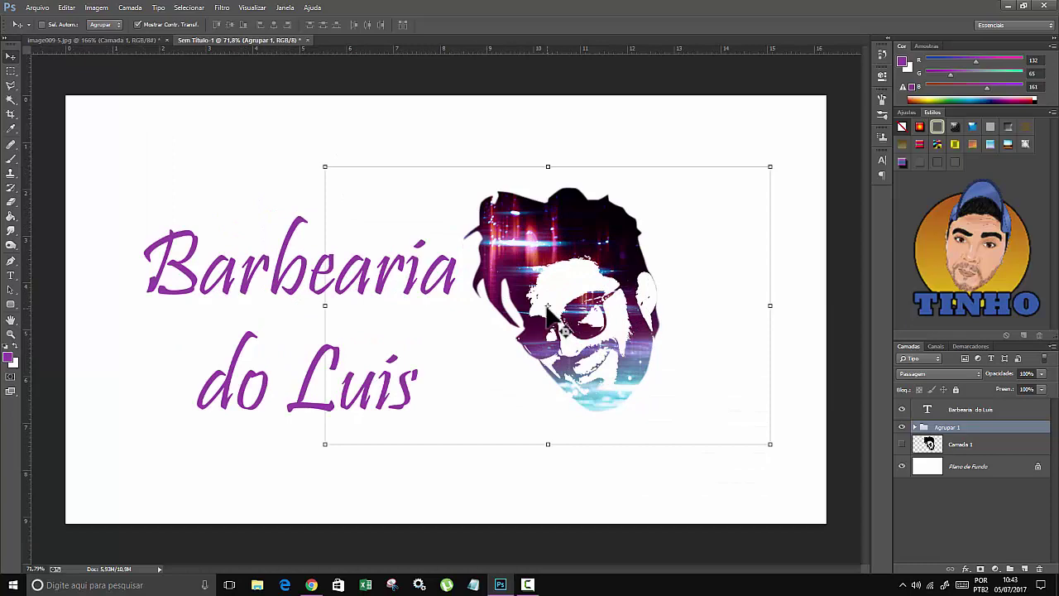